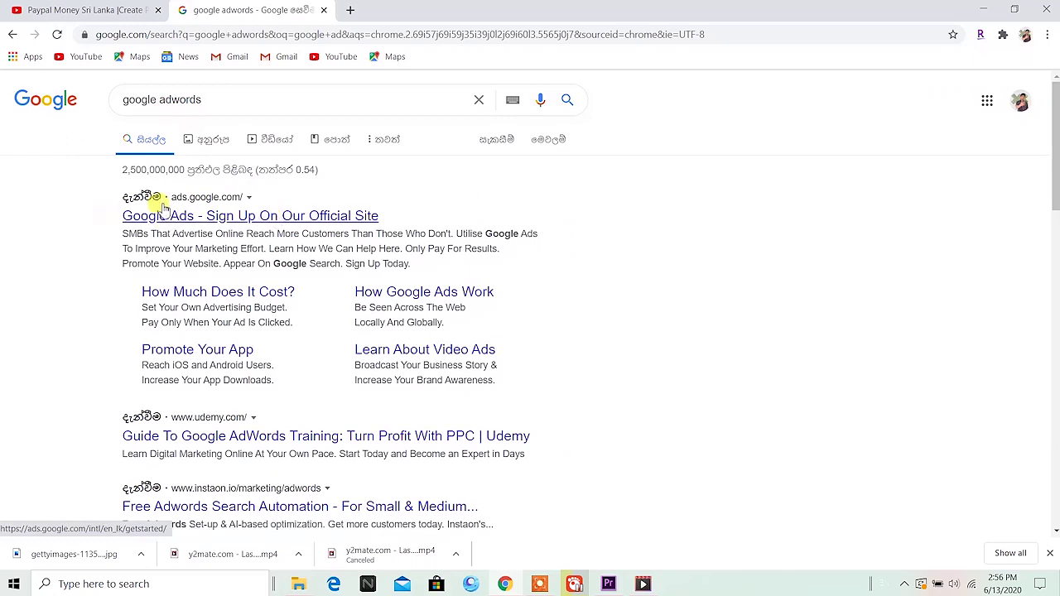
- Open the official Google Ads site from the search results and sign in to the advertising account
left_click(218, 217)
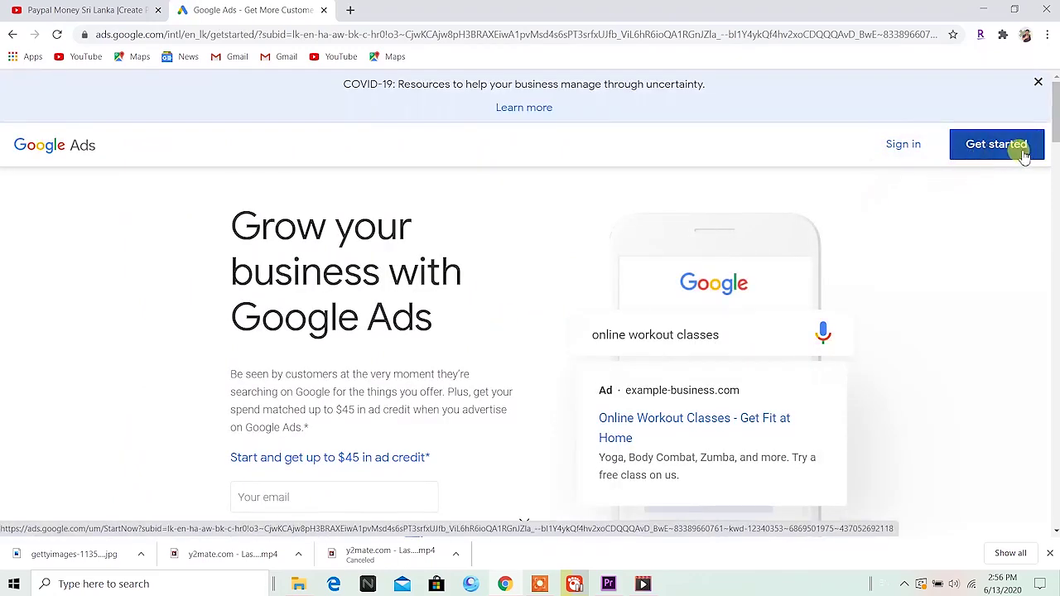
left_click(900, 158)
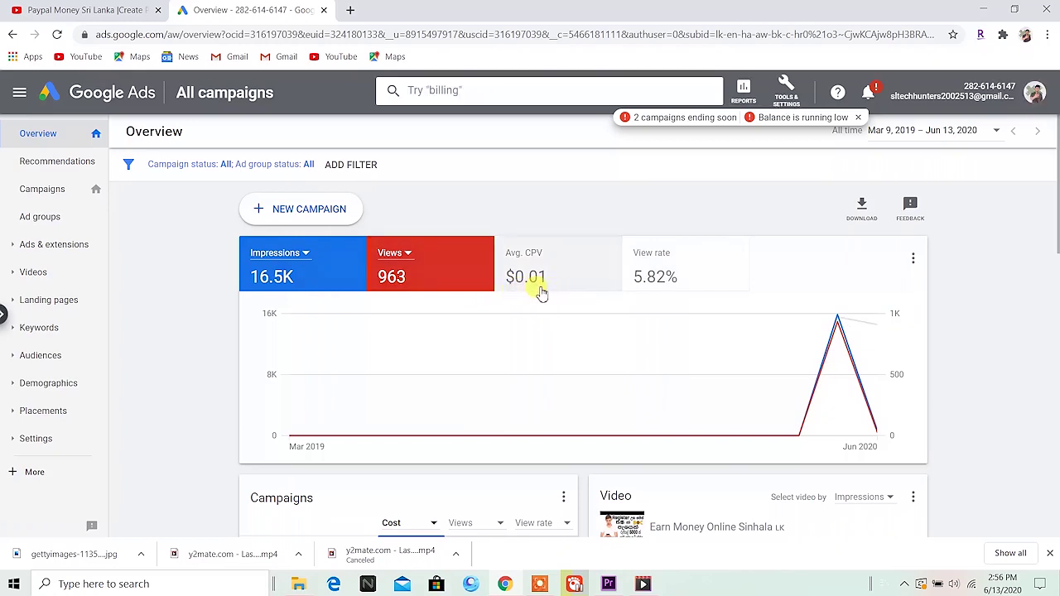
- Review the account overview, examining the impressions, views and average CPV figures and the cost of each past campaign
left_click(412, 287)
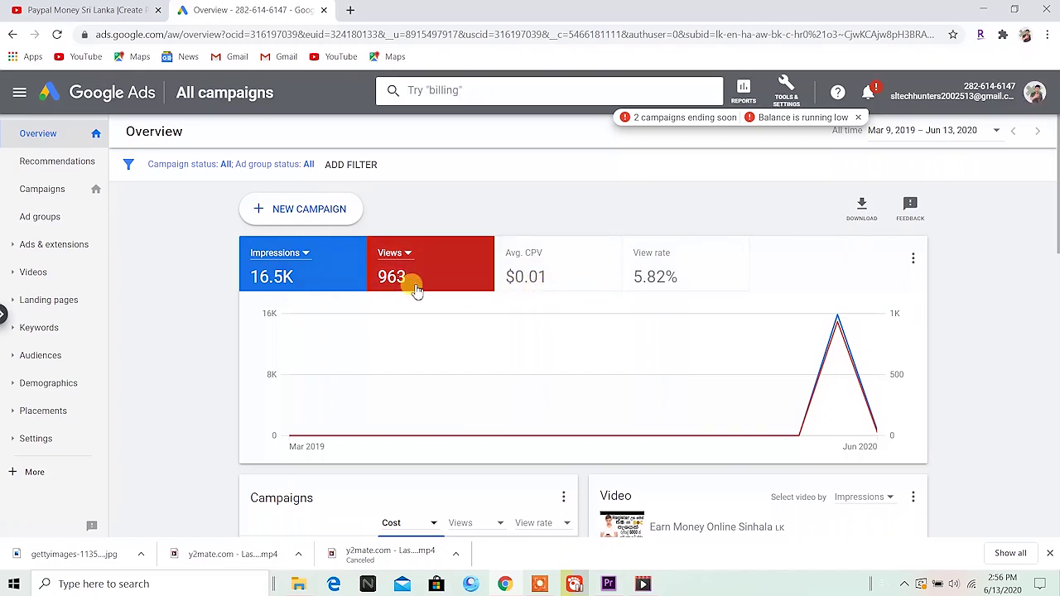
scroll(445, 279, "down", 4)
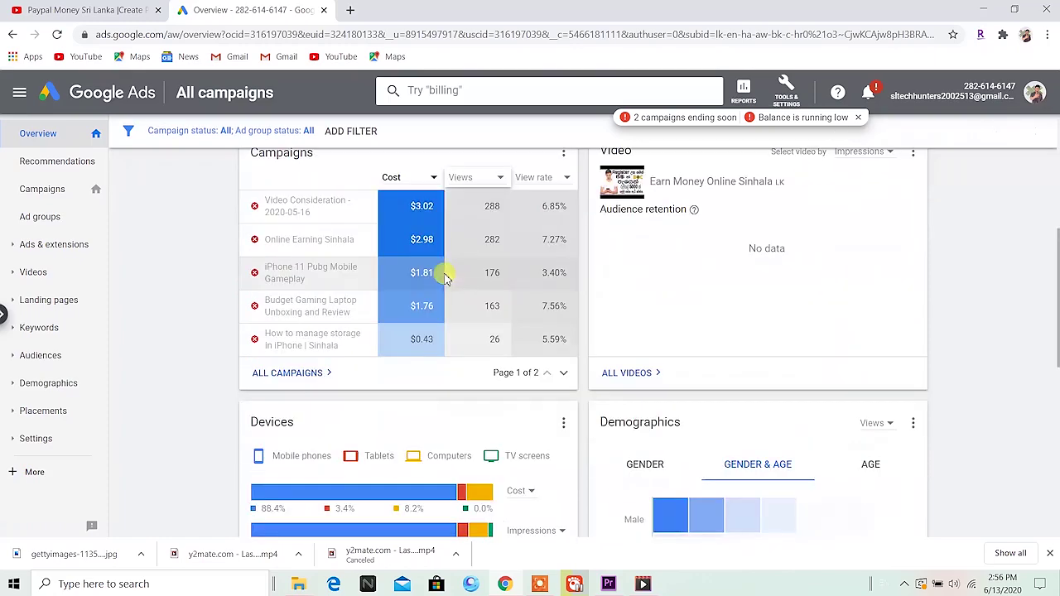
scroll(446, 279, "down", 3)
scroll(422, 291, "up", 3)
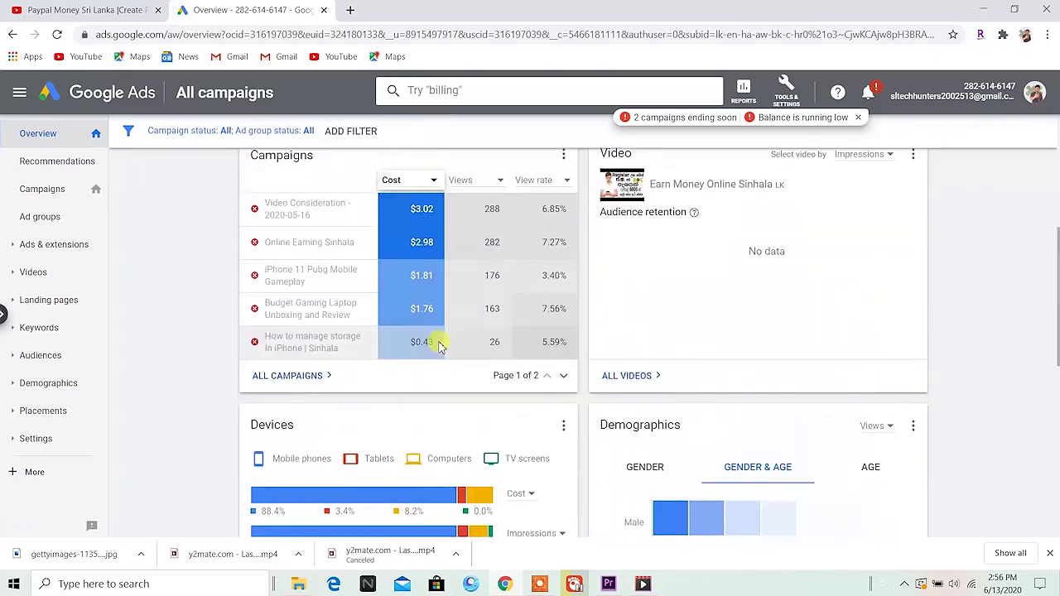
scroll(438, 343, "up", 4)
scroll(438, 343, "down", 4)
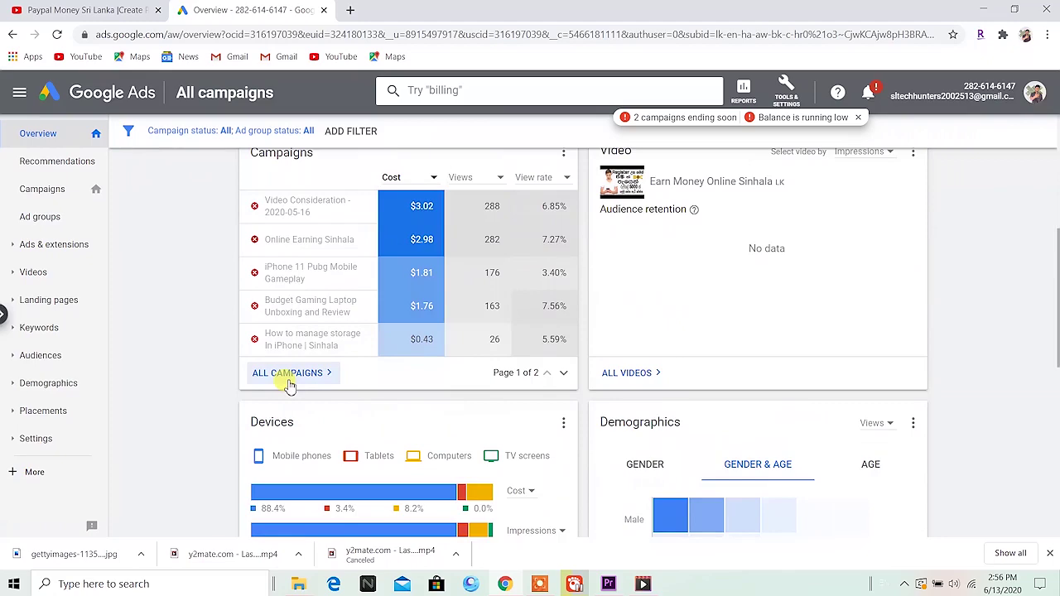
scroll(291, 387, "up", 4)
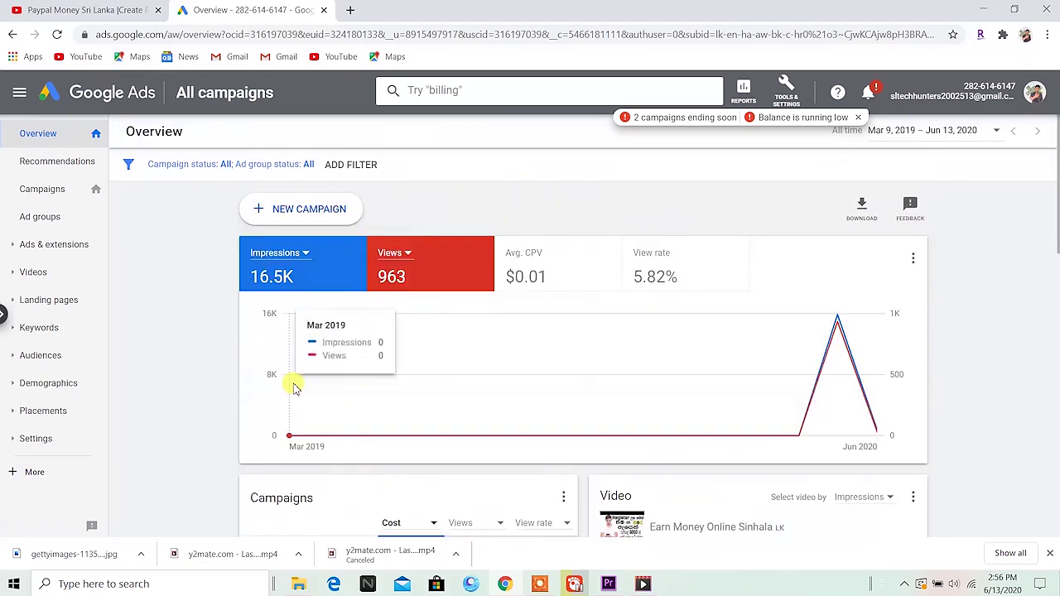
- Start a new Video campaign with the Product and brand consideration goal and the Influence consideration subtype
left_click(305, 207)
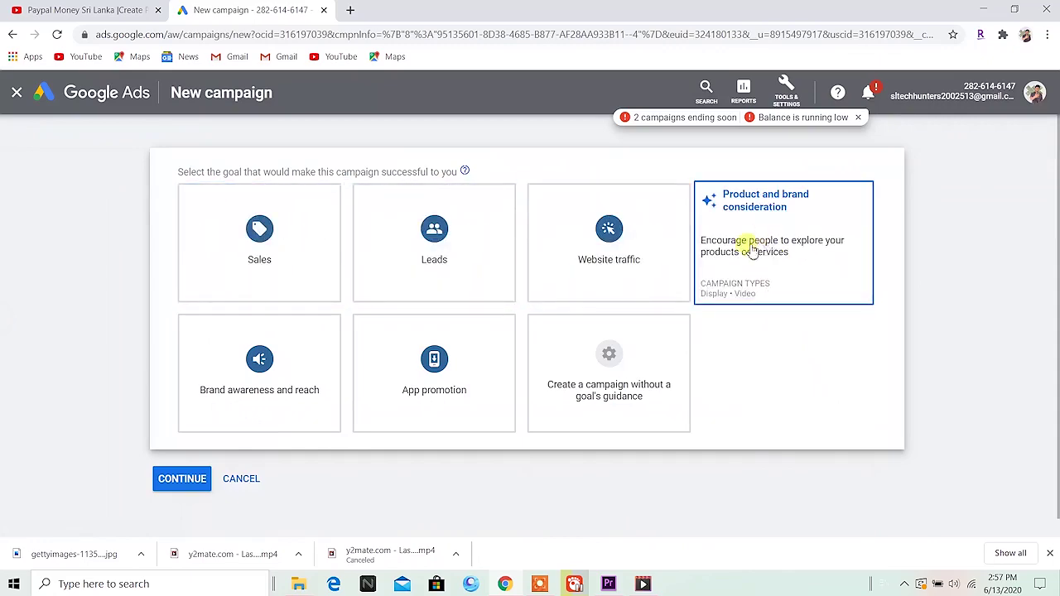
left_click(756, 259)
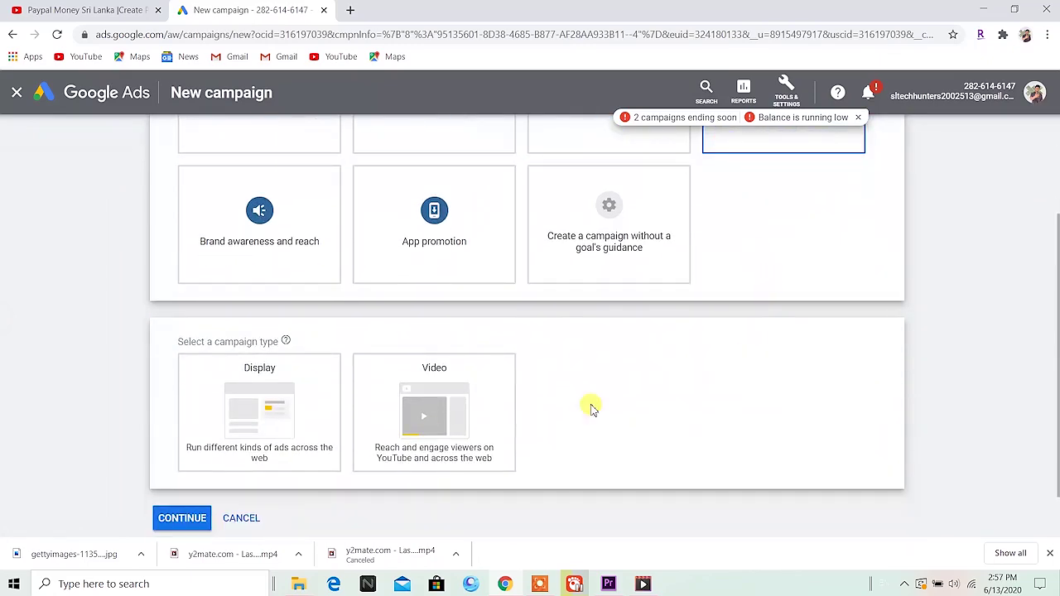
left_click(386, 439)
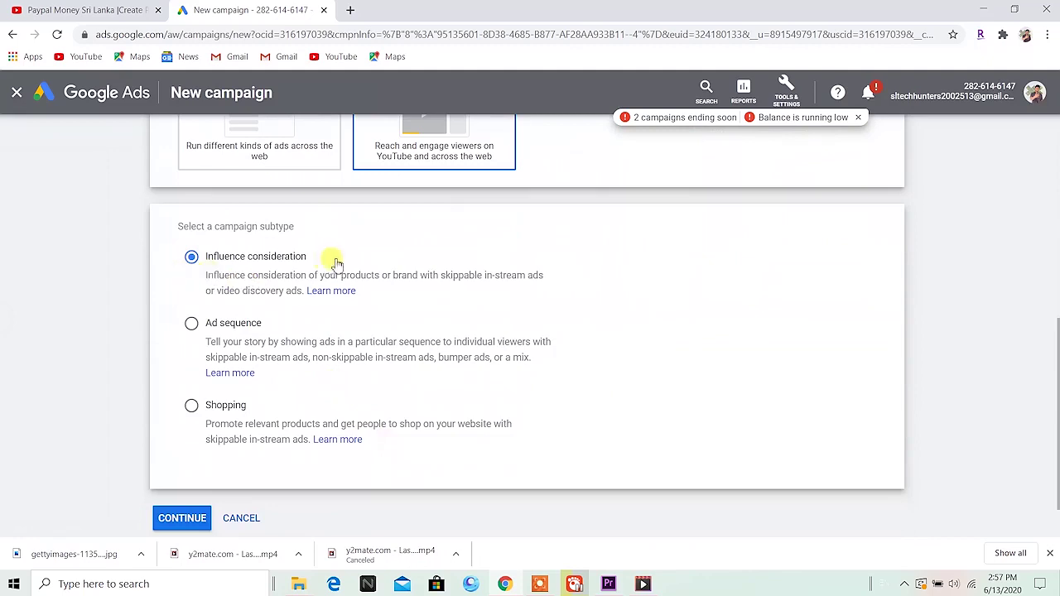
left_click(178, 518)
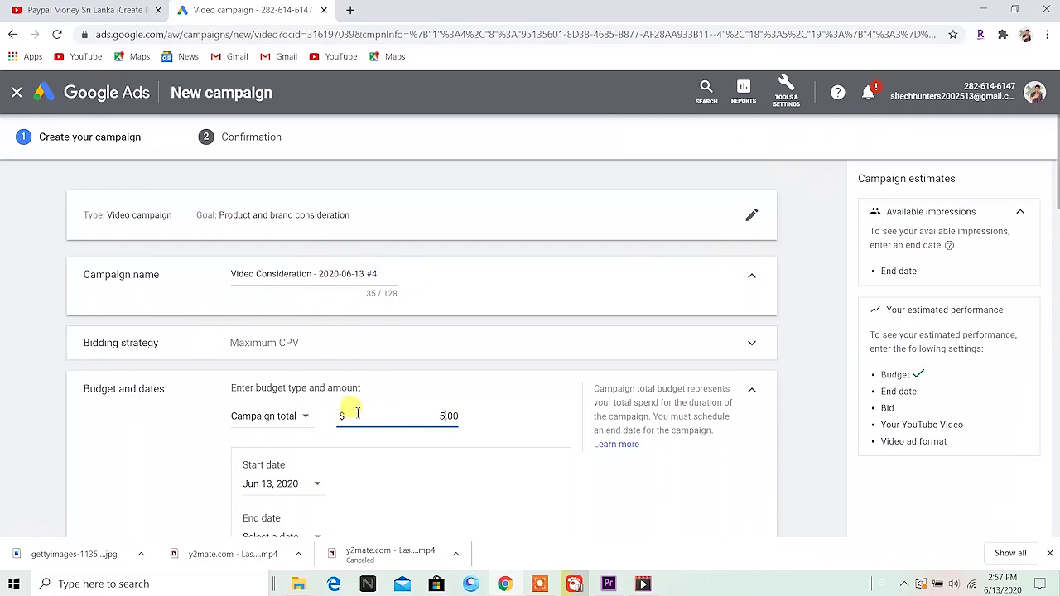
- Set the campaign total budget to $5.00 and the end date to Jun 17, 2020
scroll(485, 431, "down", 2)
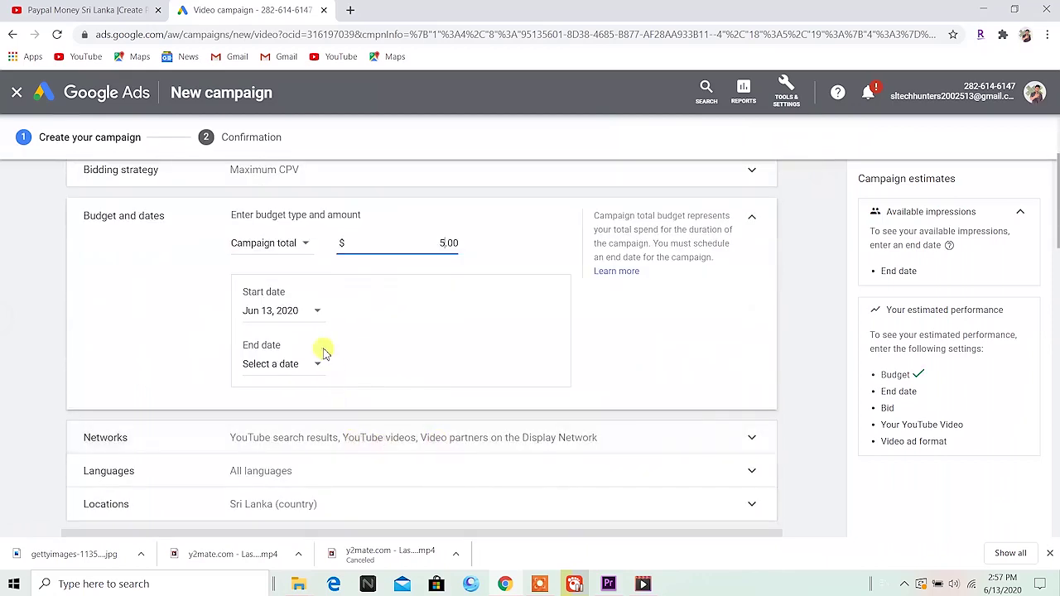
left_click(313, 369)
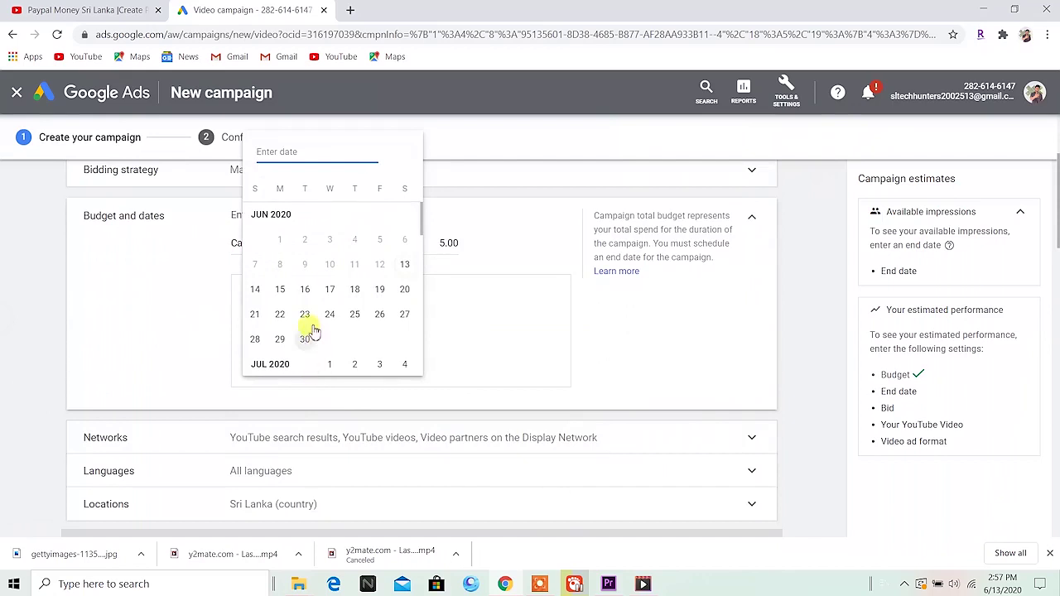
left_click(304, 291)
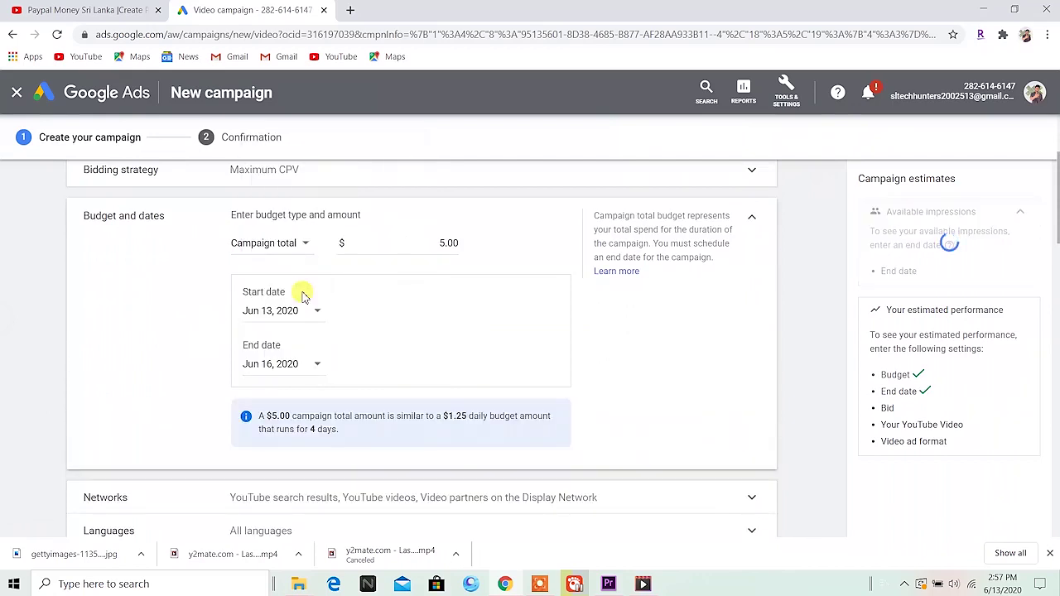
left_click(292, 367)
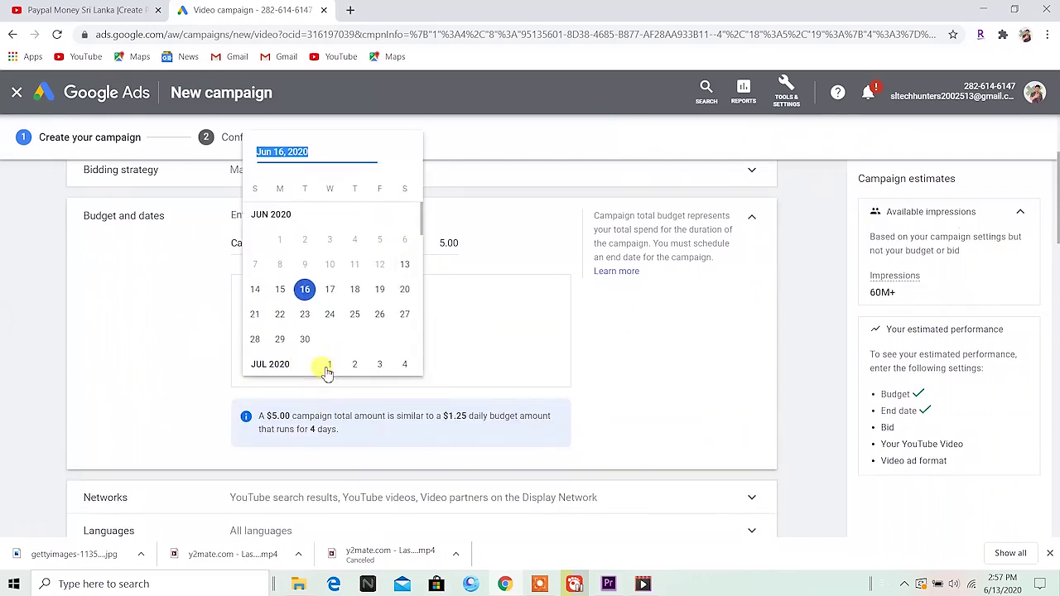
left_click(334, 291)
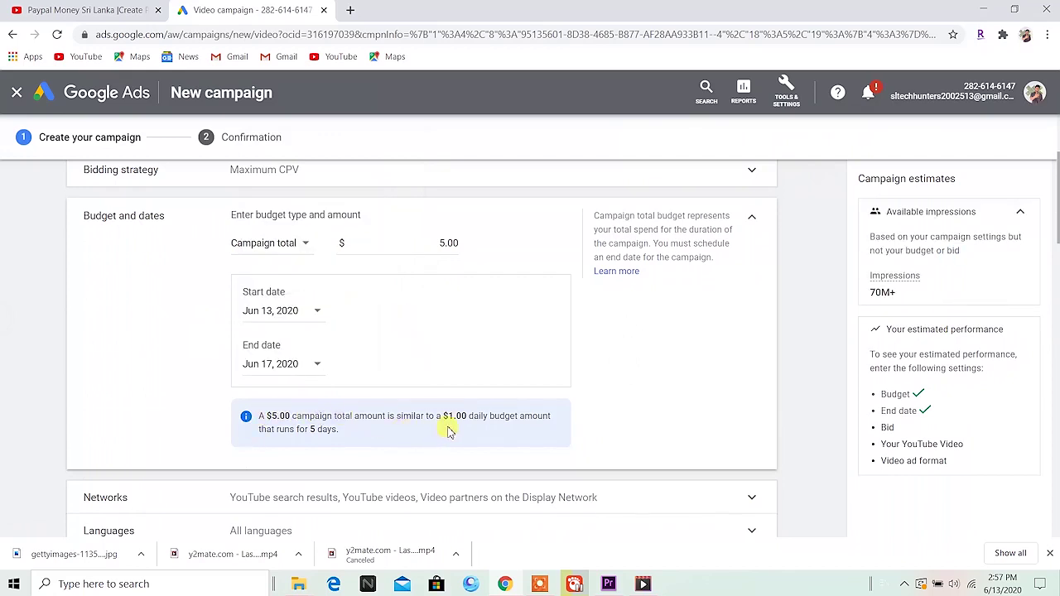
- Look over the network, location and content exclusion settings and expand the ad group's Keywords targeting
scroll(381, 439, "down", 4)
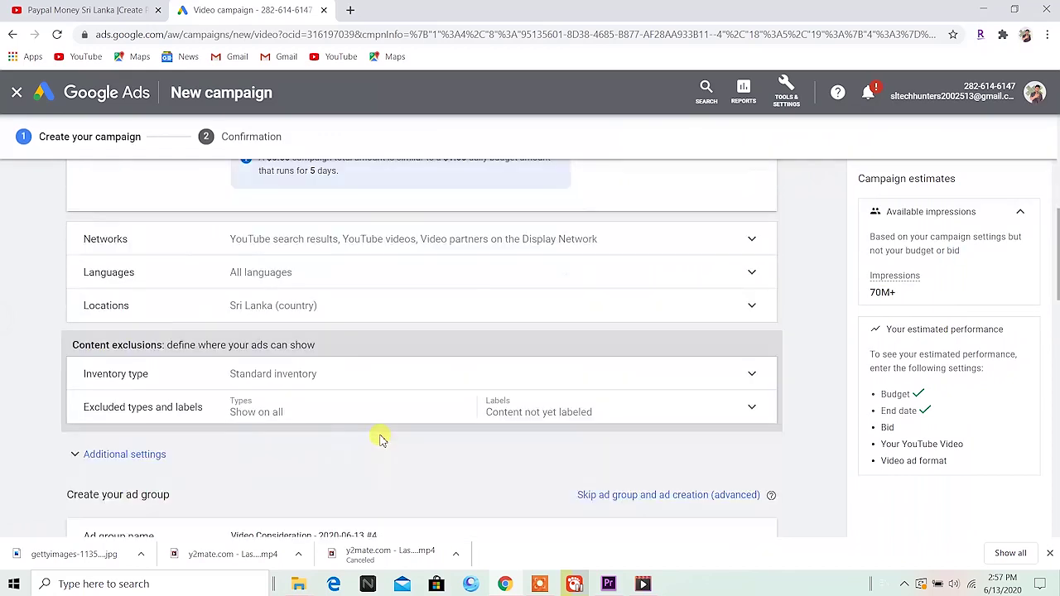
scroll(381, 439, "down", 1)
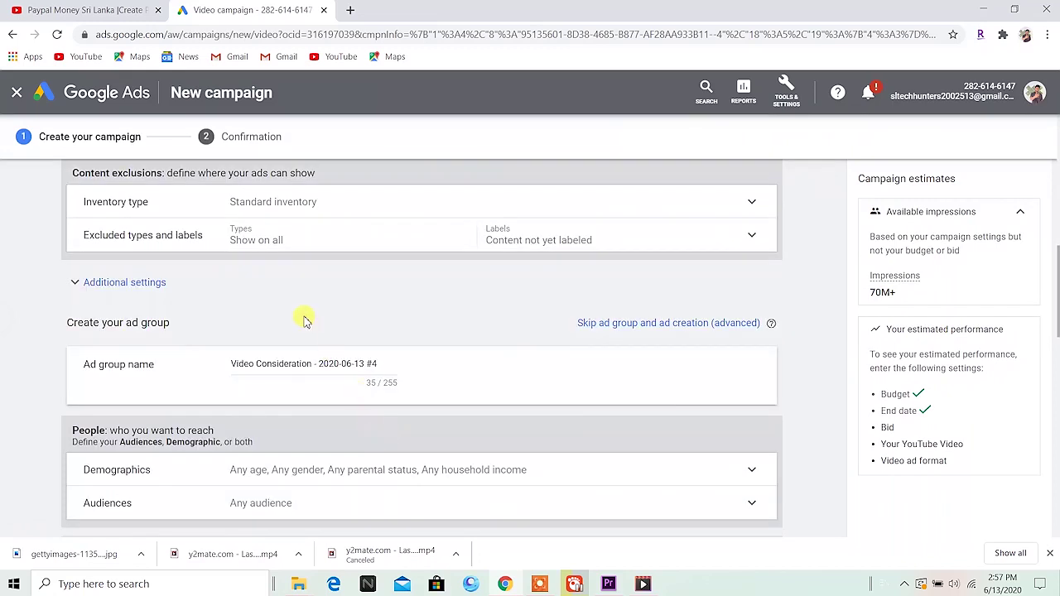
scroll(303, 321, "up", 2)
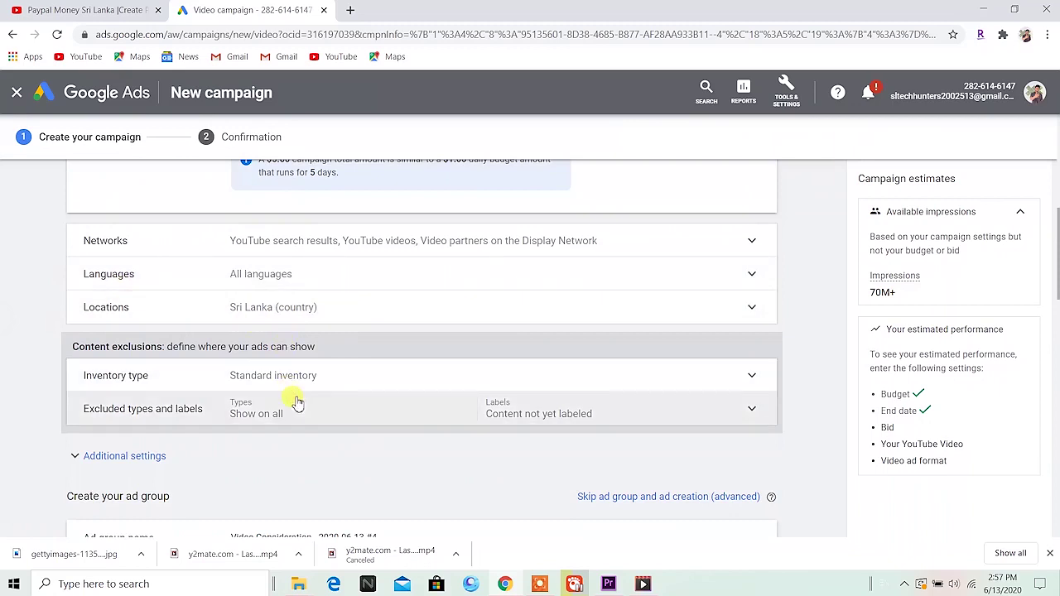
scroll(306, 422, "down", 4)
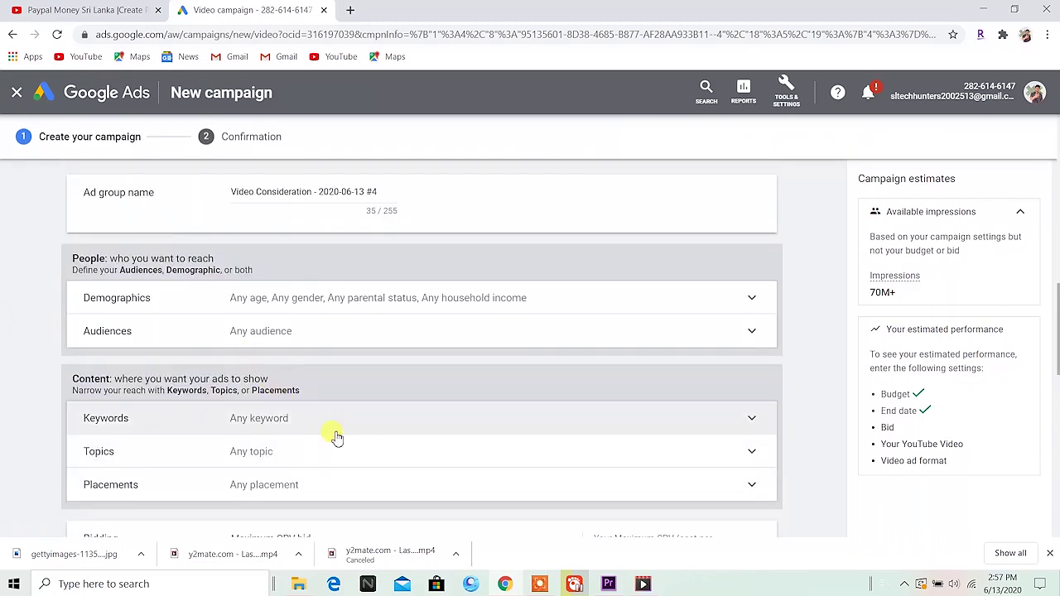
left_click(262, 424)
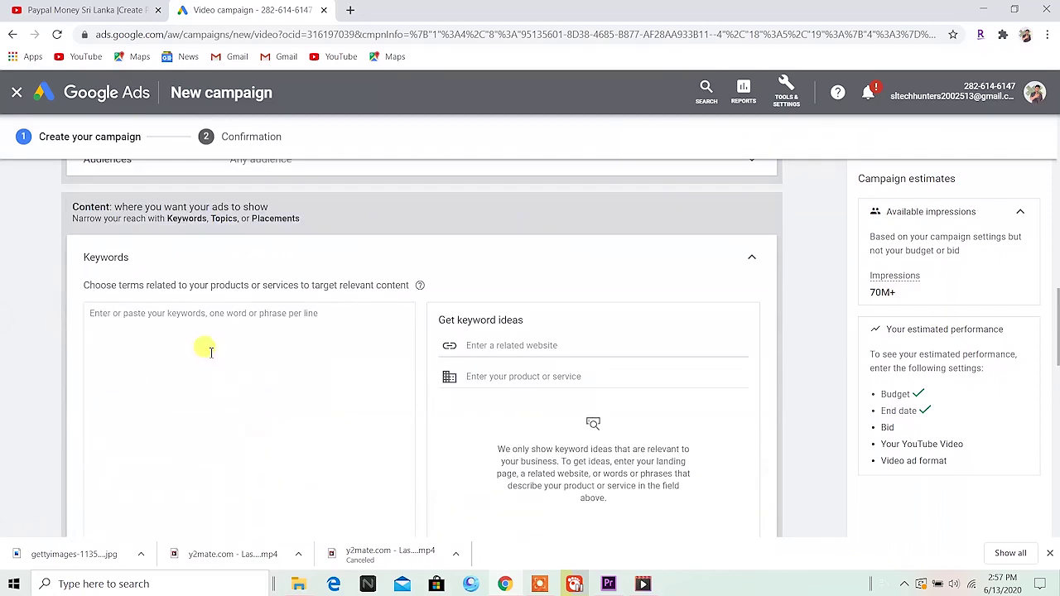
- Open Keyword Planner in a separate browser tab, keeping the campaign draft open, and switch to it
left_click(788, 99)
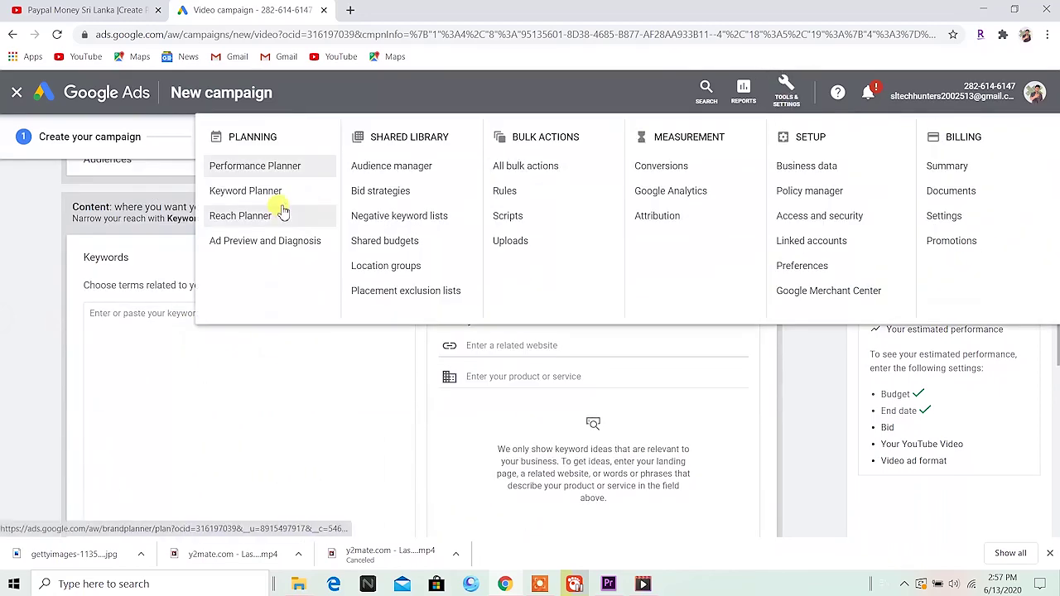
right_click(271, 190)
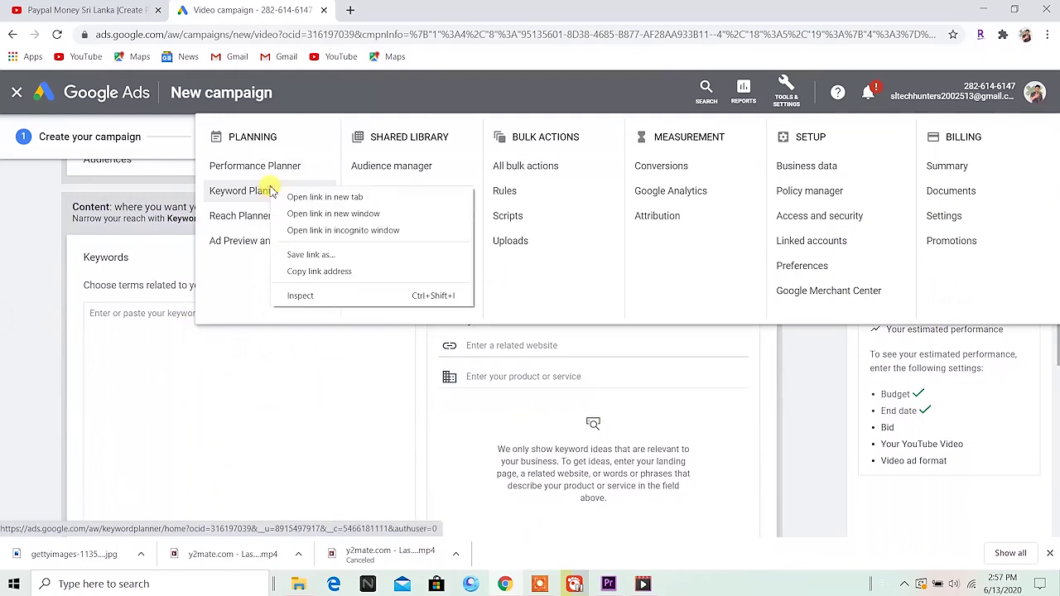
left_click(290, 197)
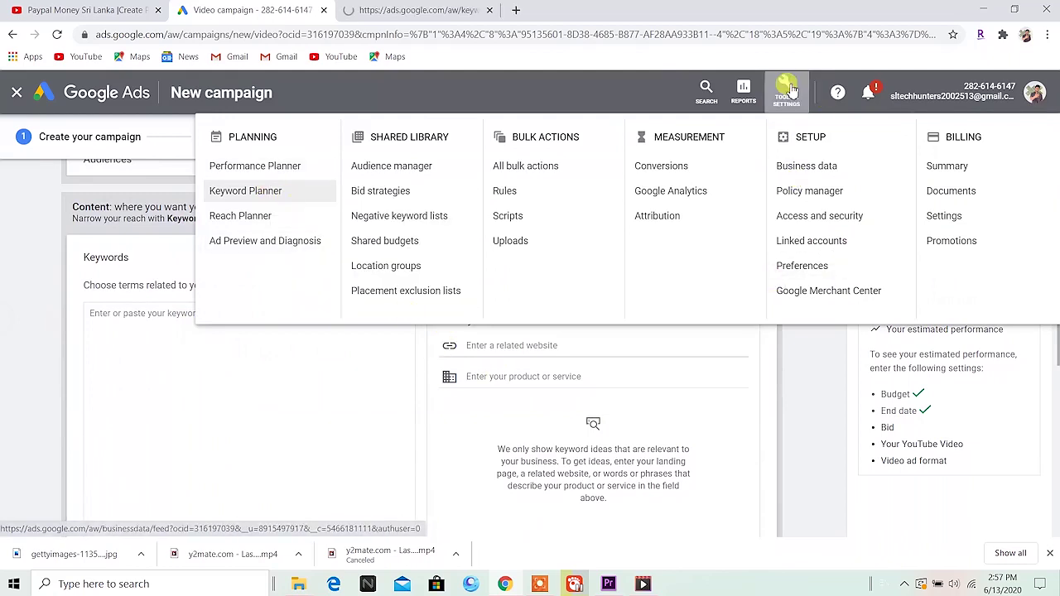
left_click(783, 91)
left_click(412, 8)
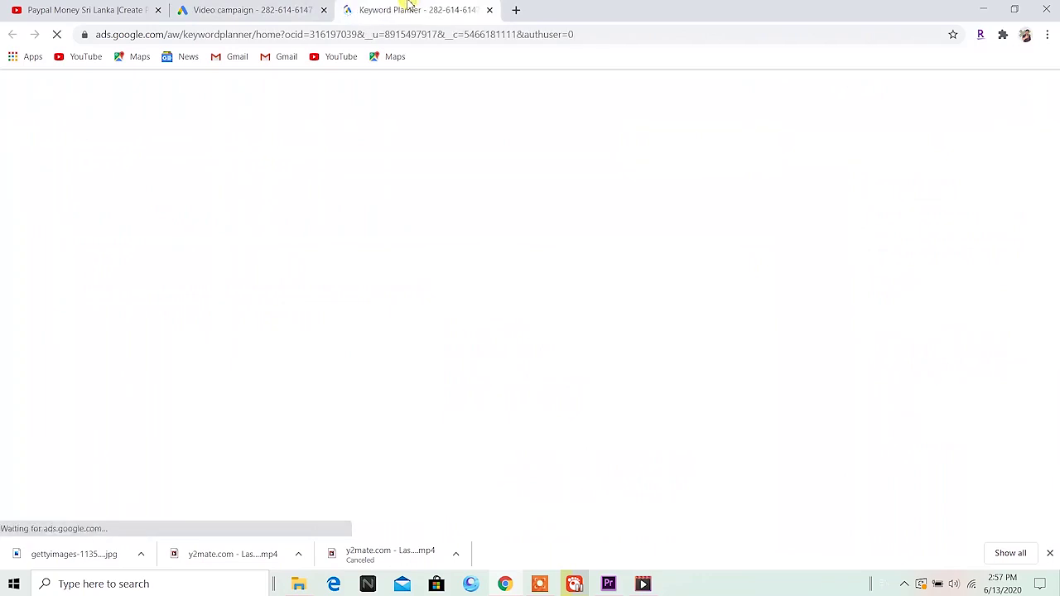
- Close the share dialog on the YouTube video page and copy "Paypal Money Sri Lanka" from the video's title
left_click(70, 6)
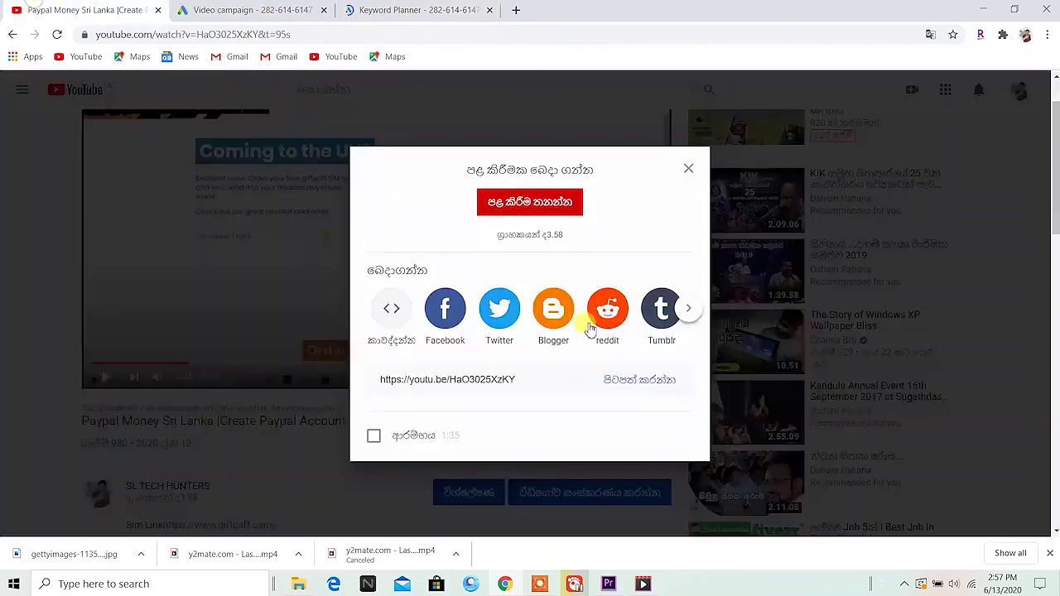
left_click(542, 480)
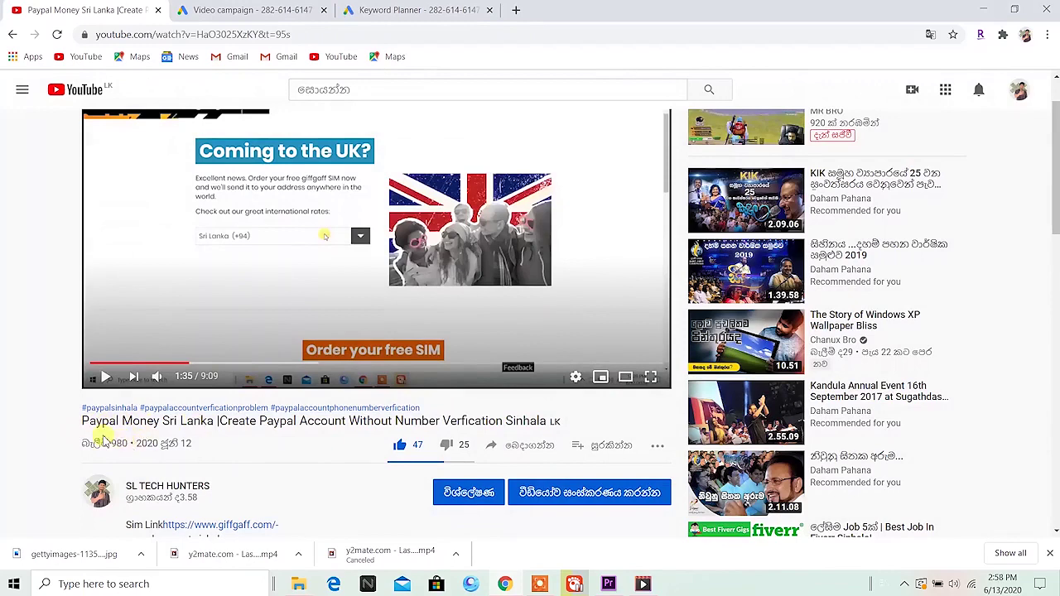
left_click_drag(82, 422, 199, 423)
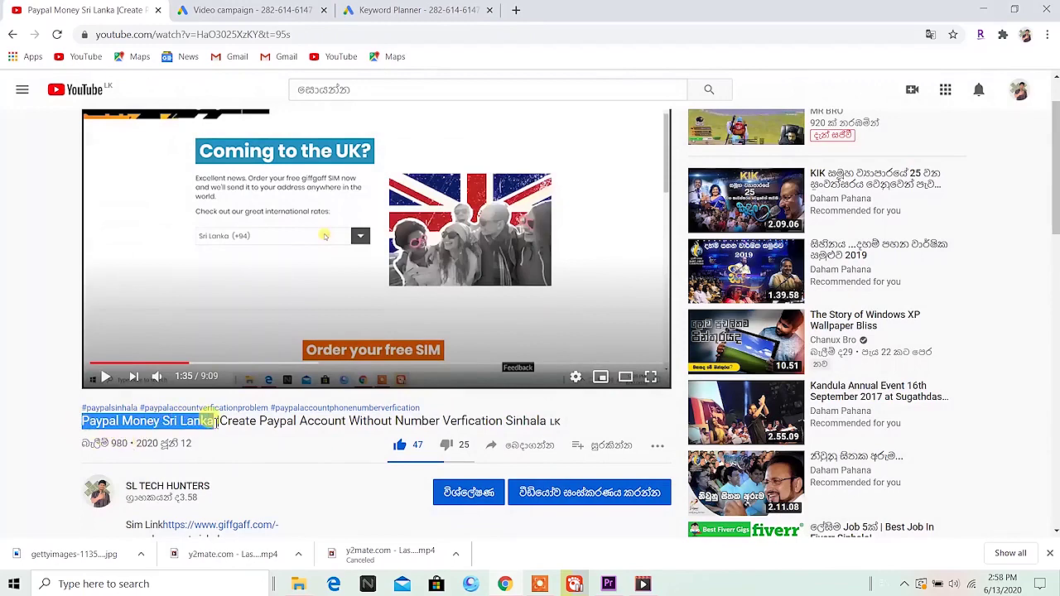
right_click(202, 423)
left_click(217, 429)
- Start discovering new keywords in Keyword Planner and paste "Paypal Money Sri Lanka" as the product or service
left_click(398, 10)
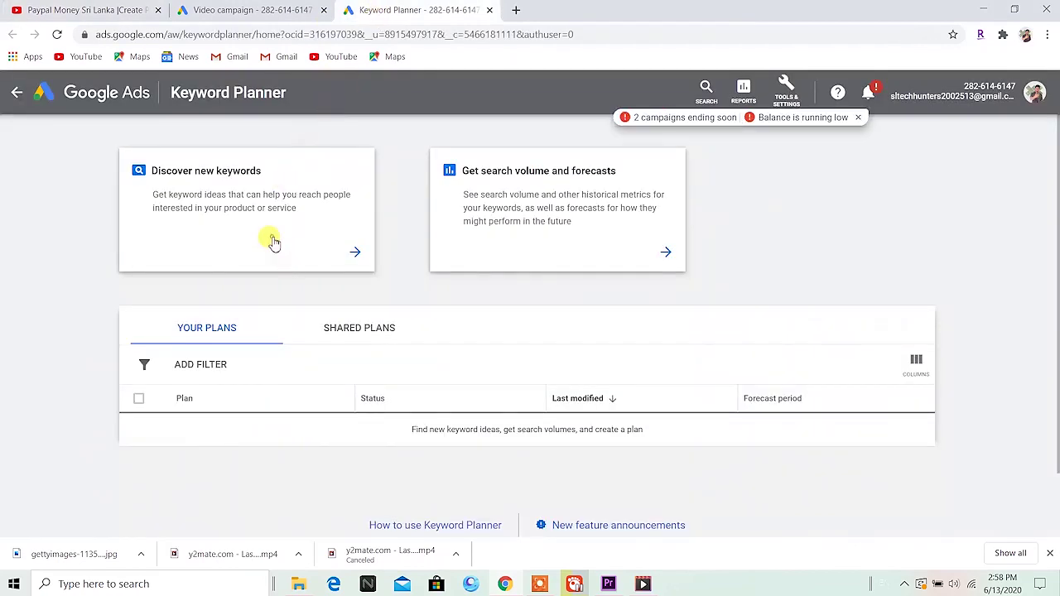
left_click(273, 240)
right_click(231, 287)
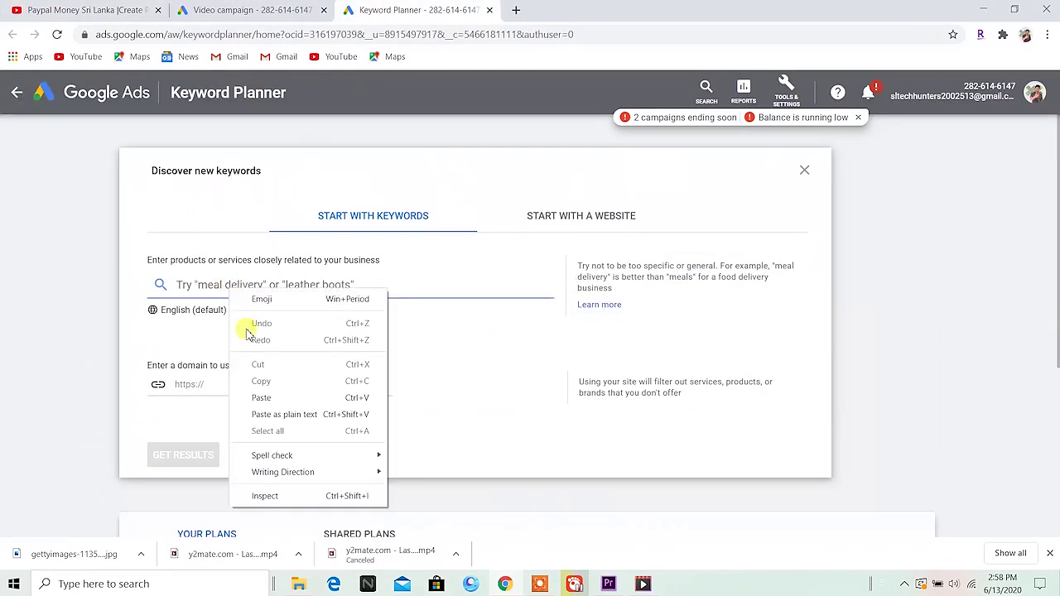
left_click(248, 393)
- Open the YouTube home page in a new browser tab and copy its web address
left_click(122, 7)
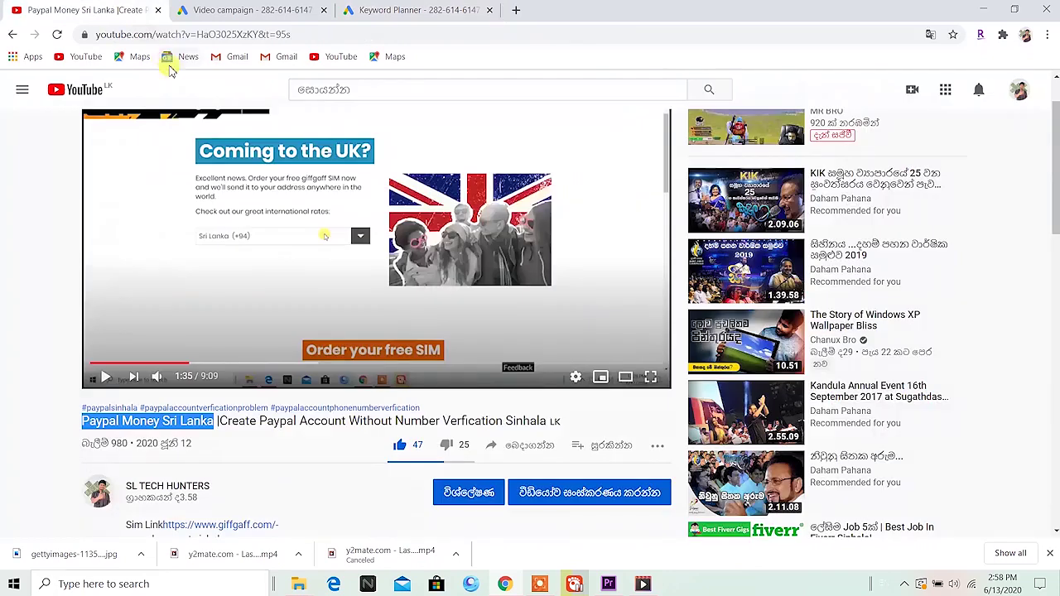
key("ctrl+t")
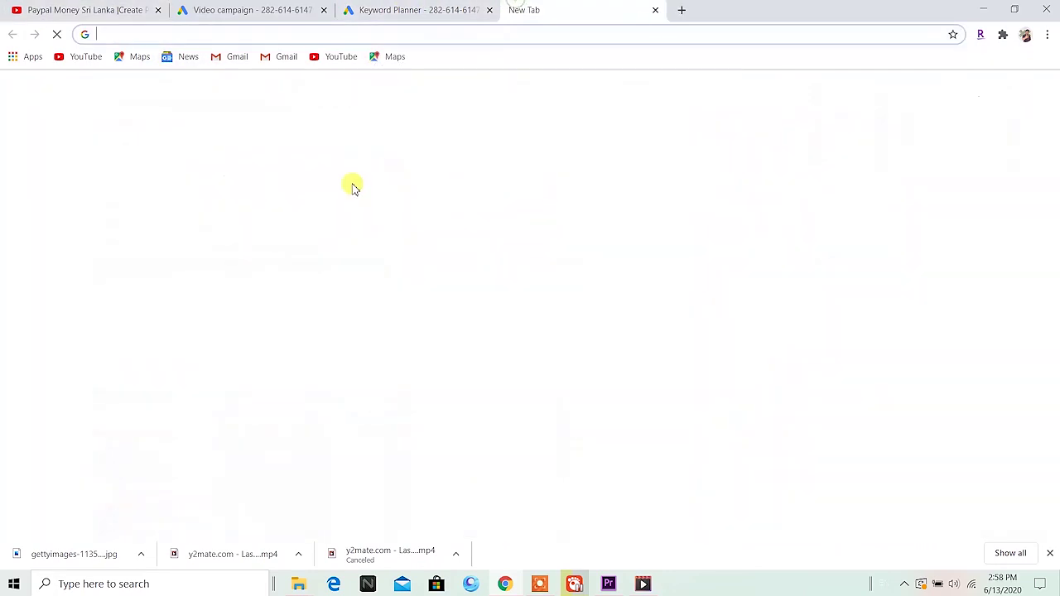
left_click(362, 378)
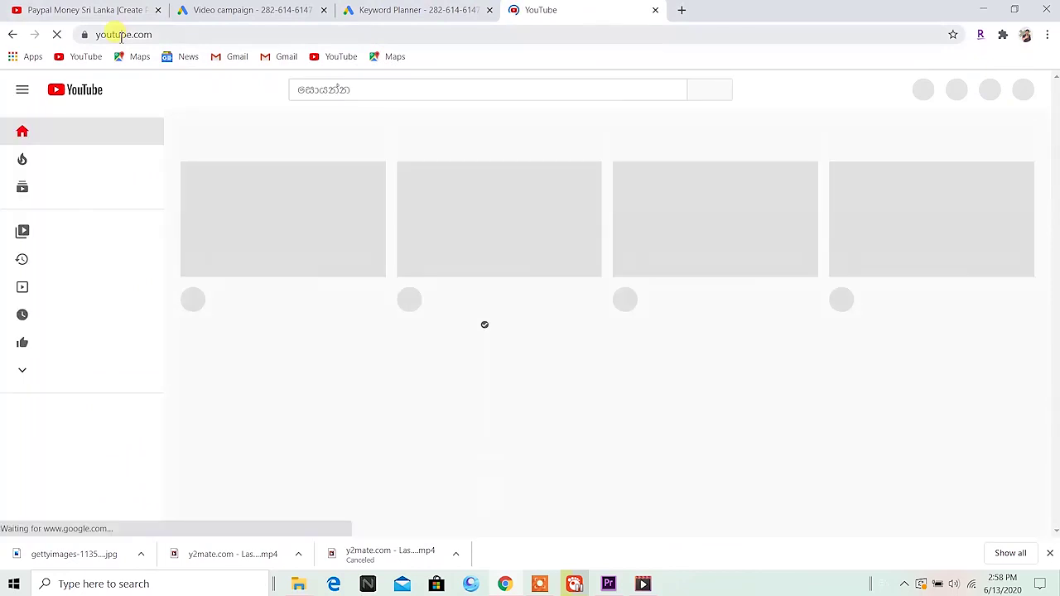
left_click(119, 35)
key("ctrl+c")
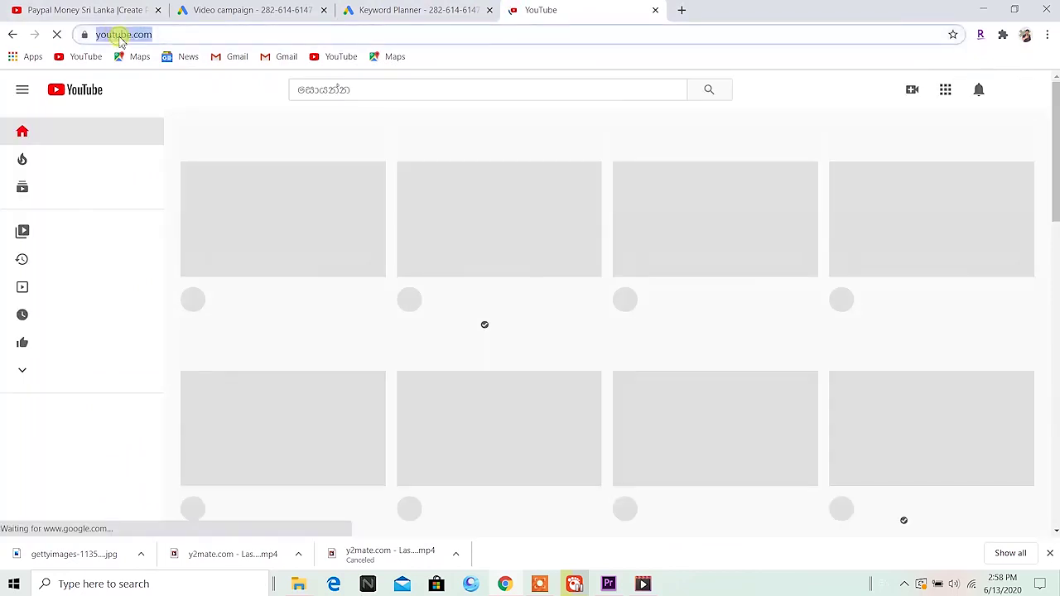
right_click(120, 38)
left_click(148, 112)
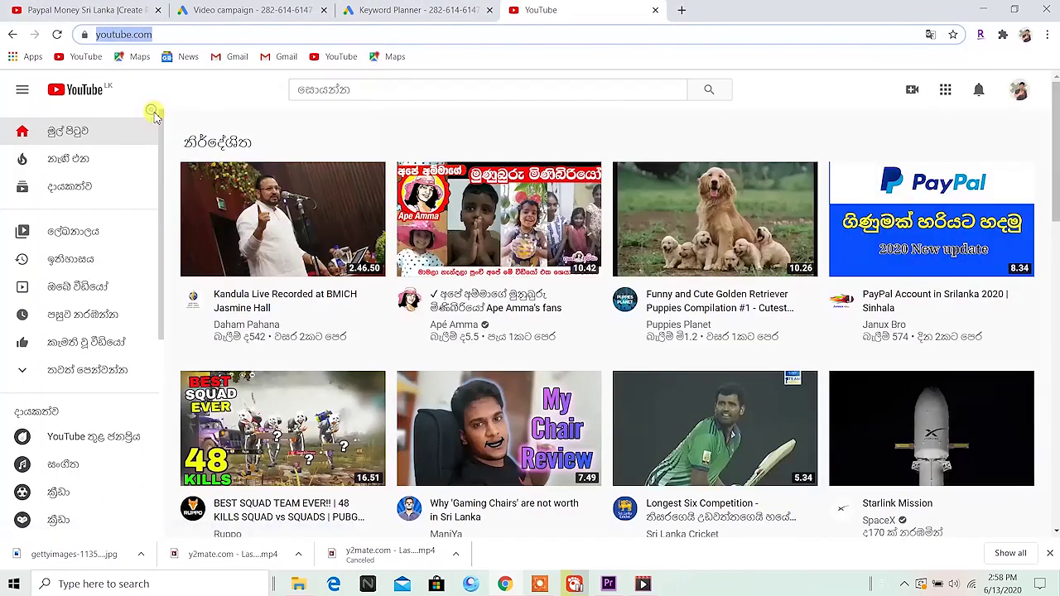
left_click(398, 9)
left_click(223, 387)
right_click(223, 387)
left_click(254, 276)
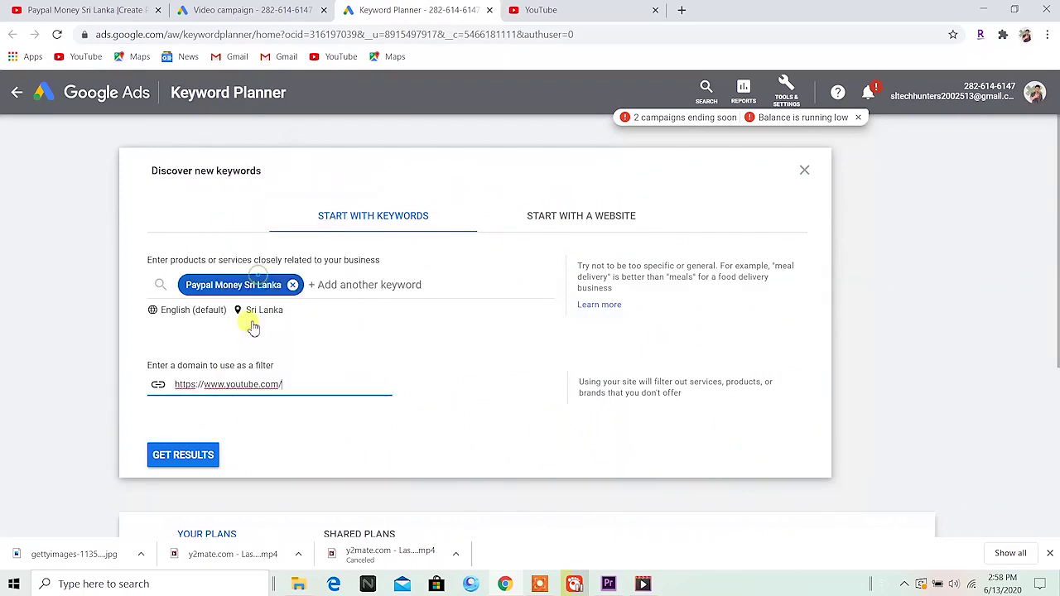
left_click(191, 457)
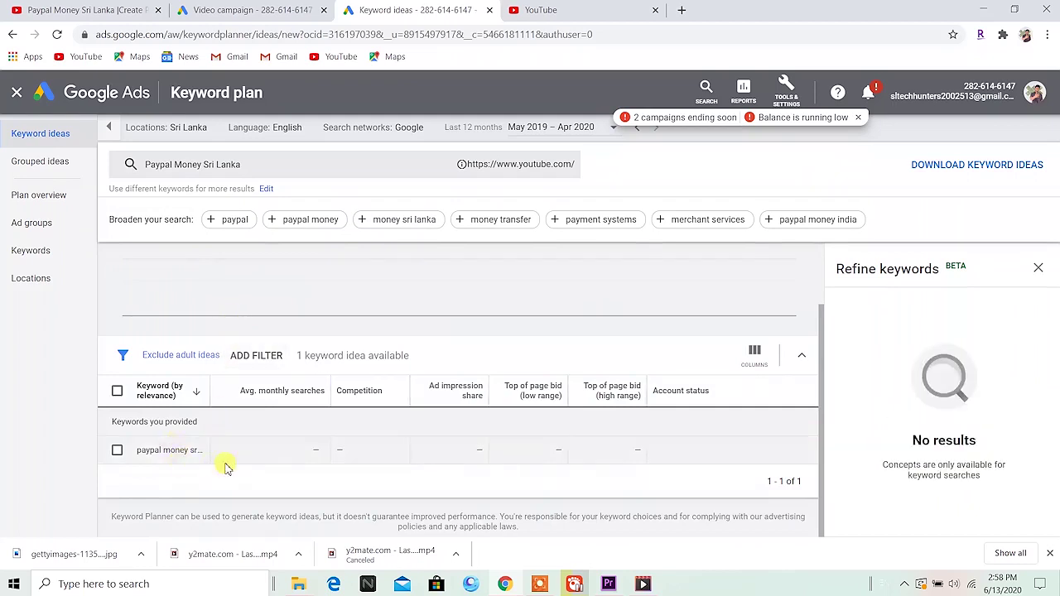
- Copy the "paypal money sri lanka" keyword from the results and paste it into the campaign draft's Keywords box
left_click(116, 392)
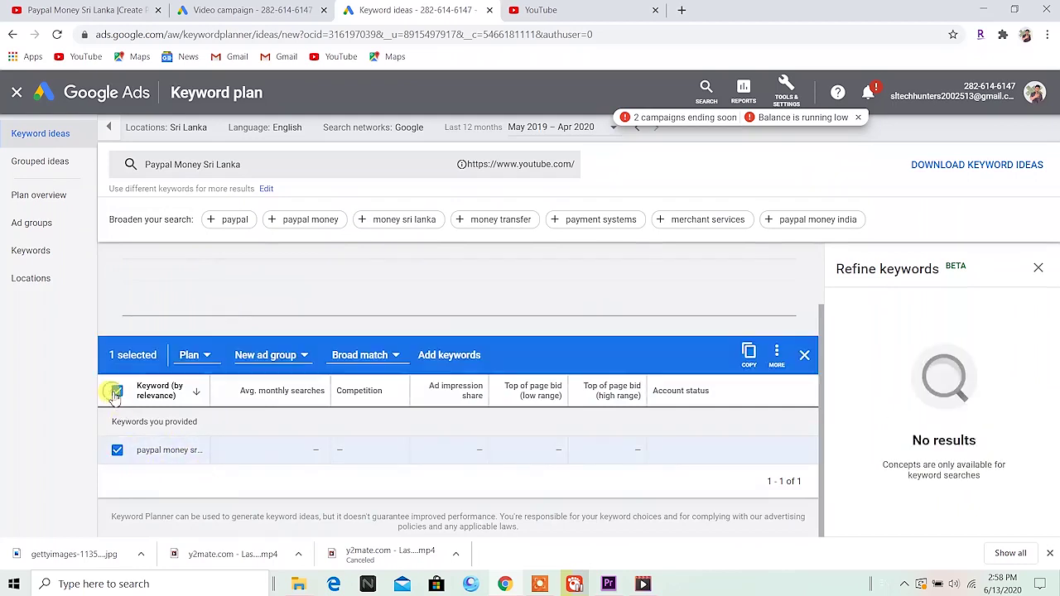
left_click(748, 354)
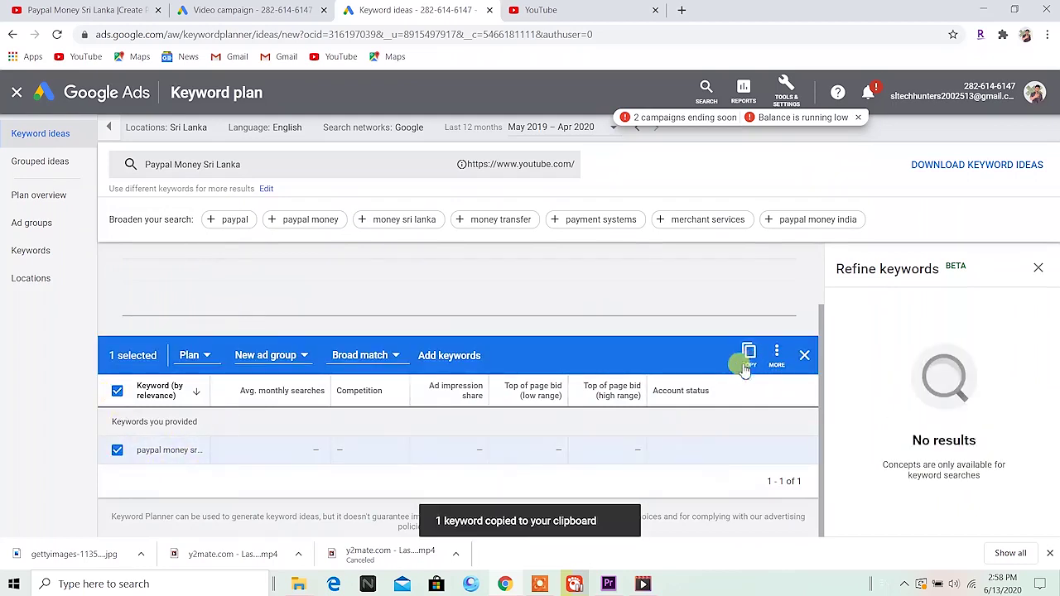
left_click(224, 10)
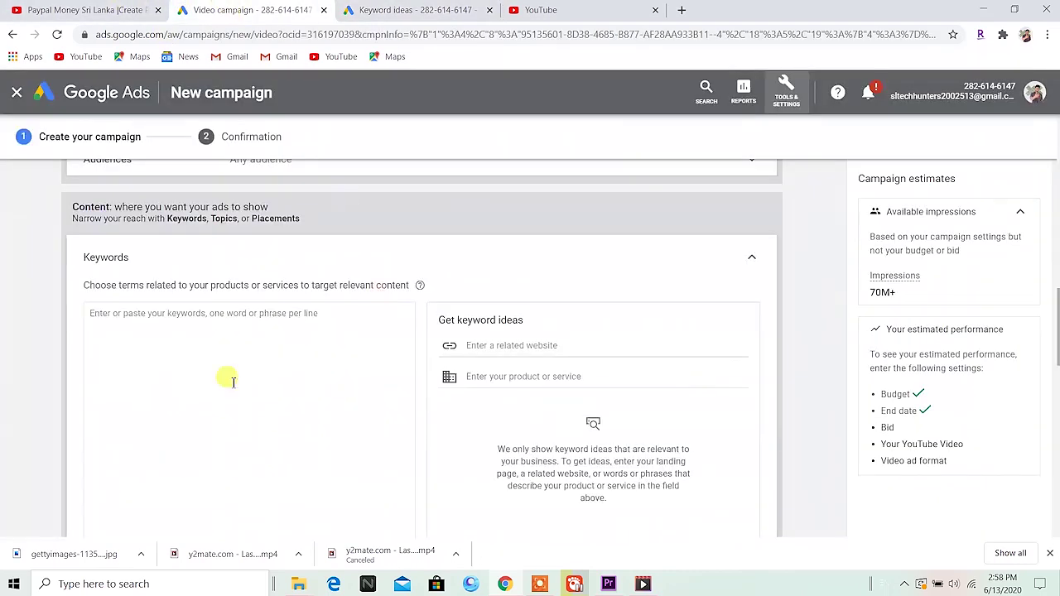
right_click(148, 312)
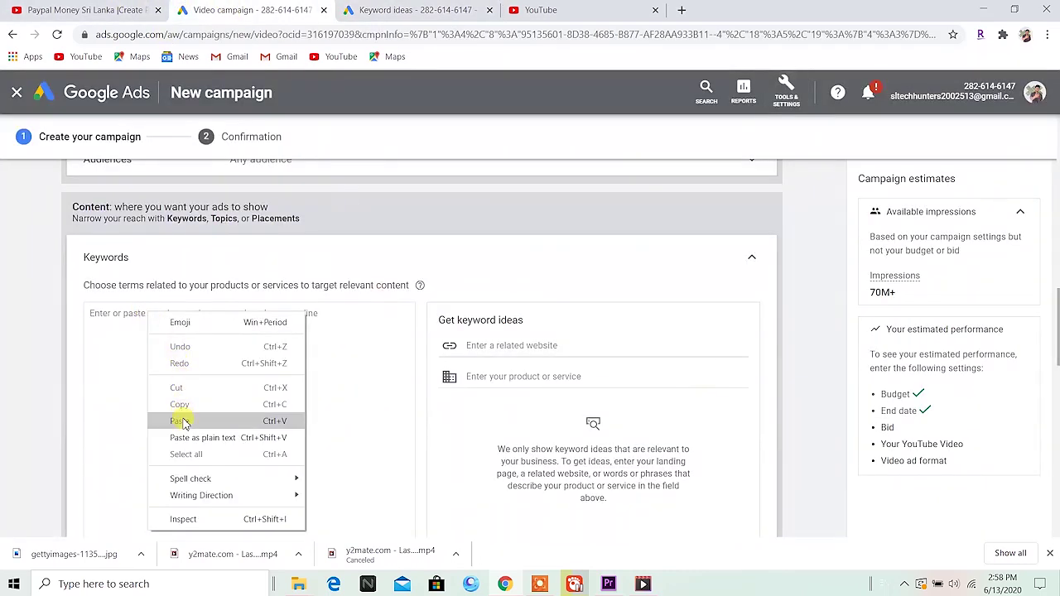
left_click(180, 421)
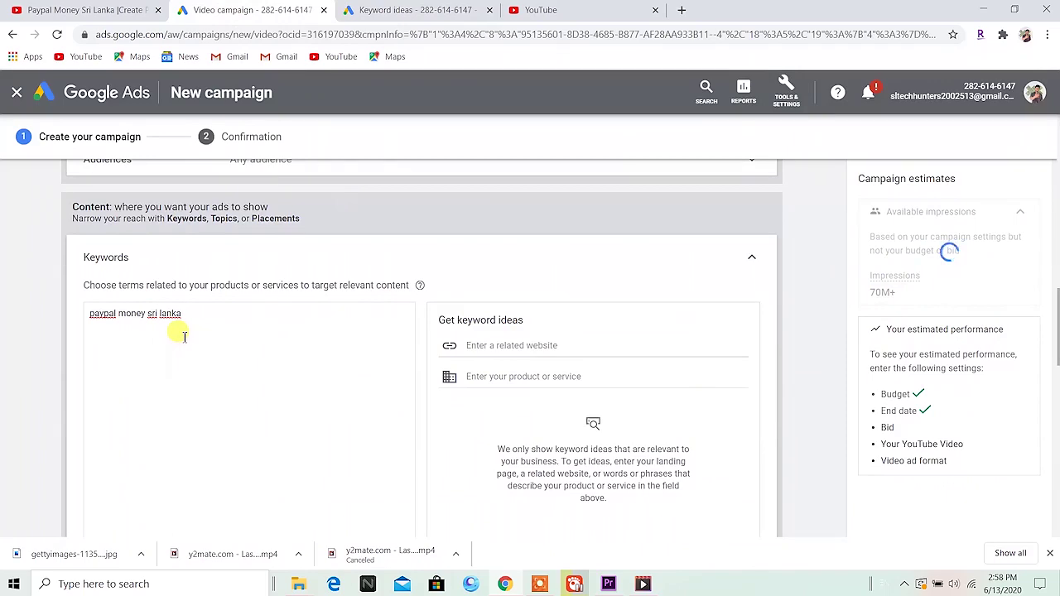
- Return to Keyword Planner, shorten the search phrase to "Paypal Sri Lanka" and get its keyword ideas
left_click(443, 8)
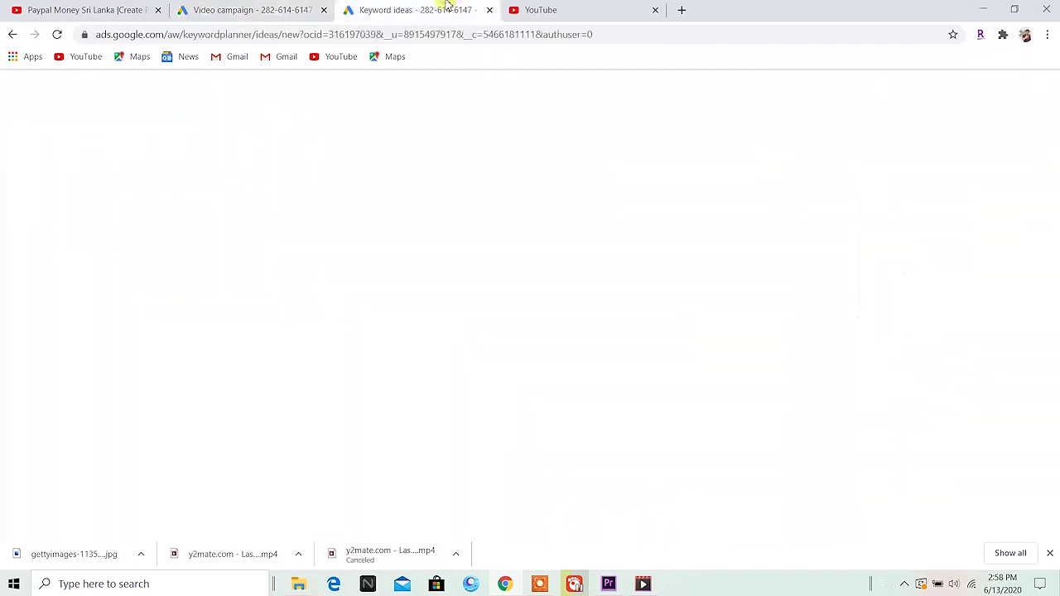
left_click(252, 169)
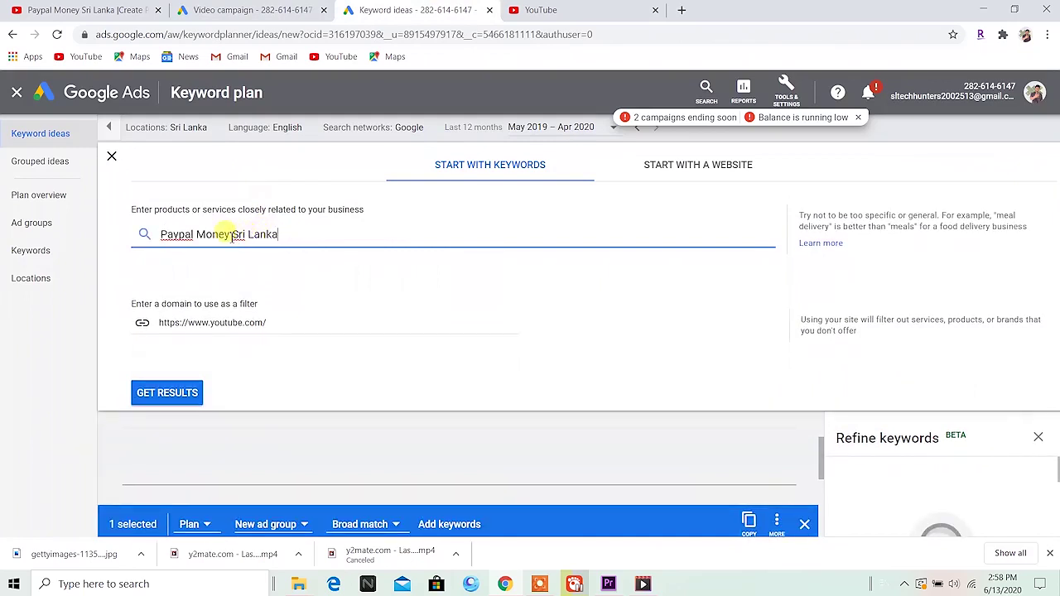
left_click_drag(210, 238, 189, 242)
key("BackSpace")
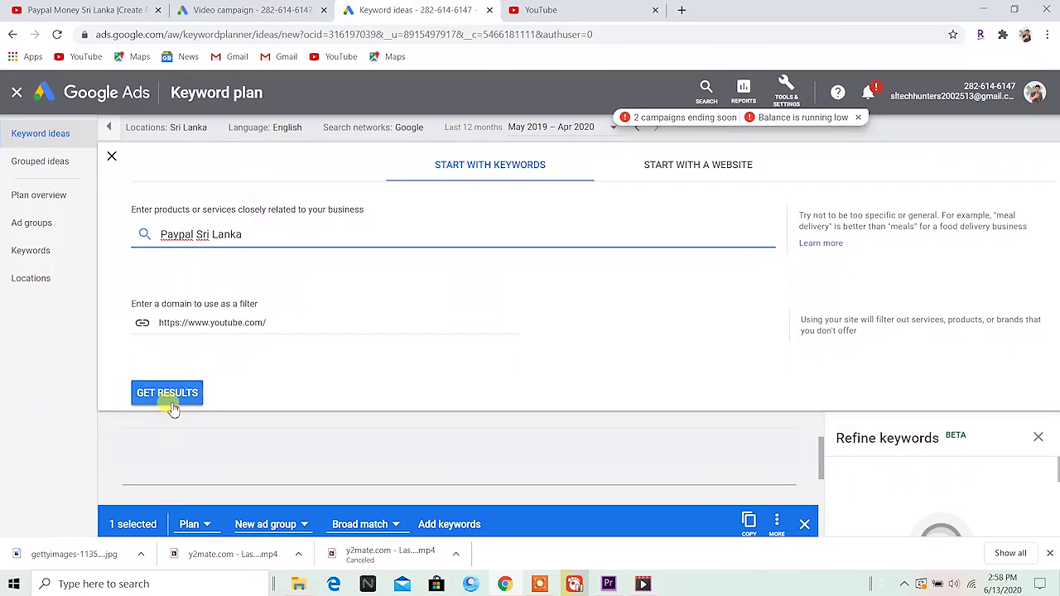
left_click(170, 397)
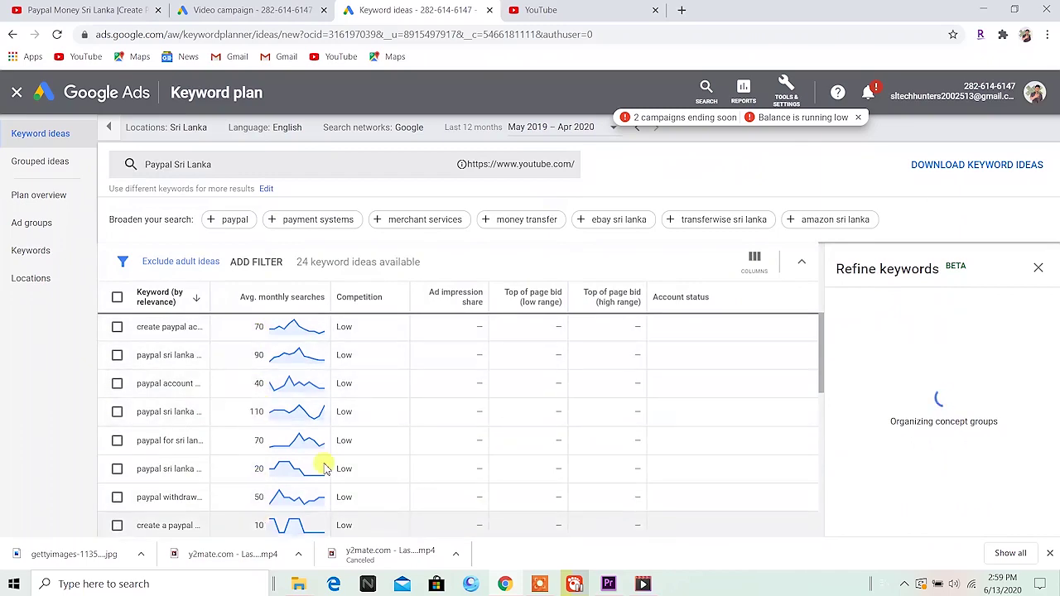
- Copy all keyword ideas for "Paypal Sri Lanka" and paste them below the existing keyword in the campaign draft
left_click(117, 297)
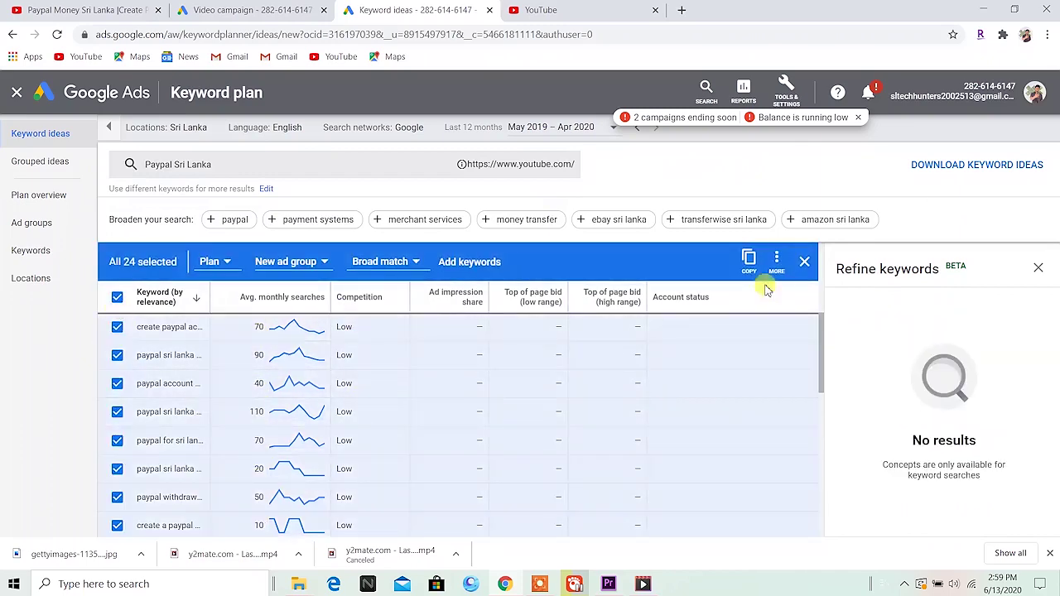
left_click(750, 261)
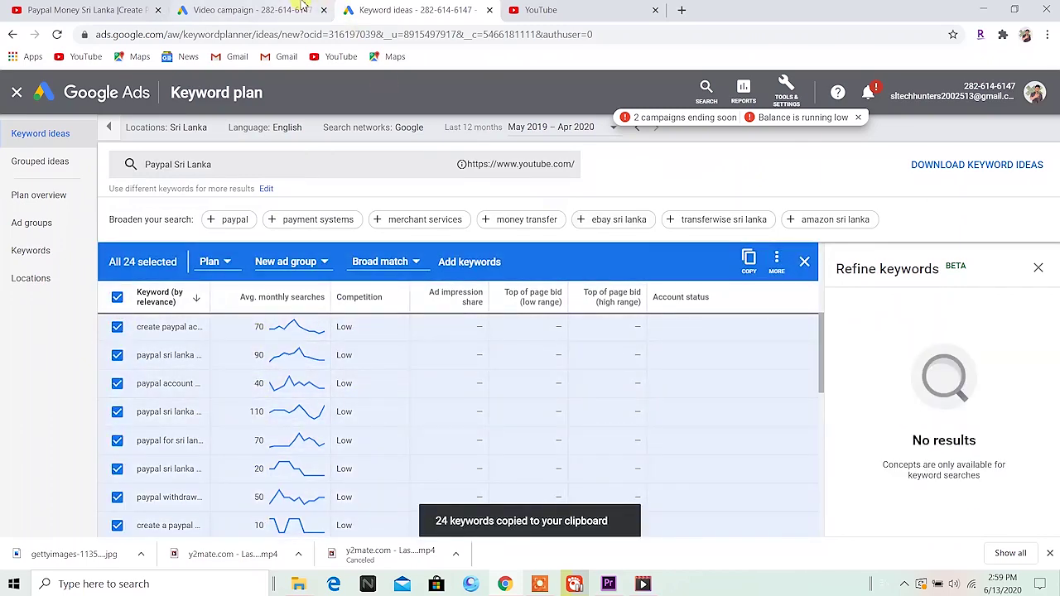
left_click(252, 9)
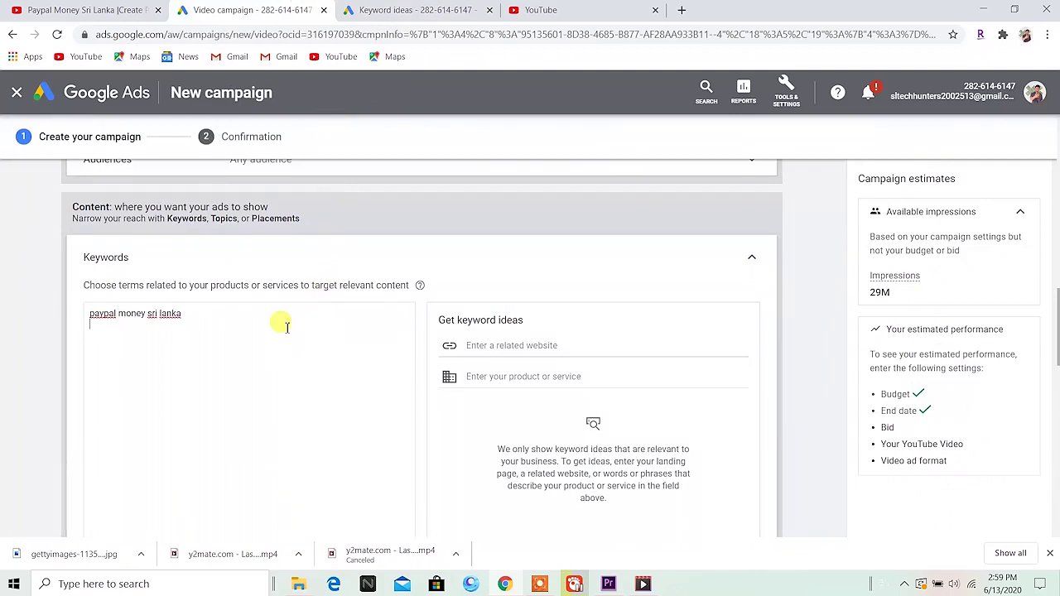
right_click(142, 336)
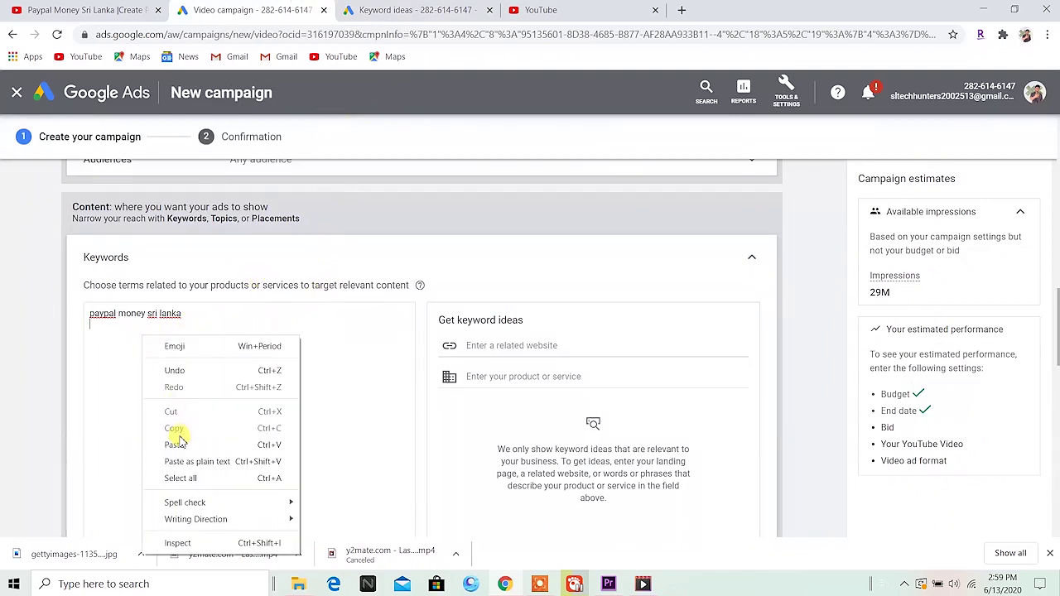
left_click(176, 445)
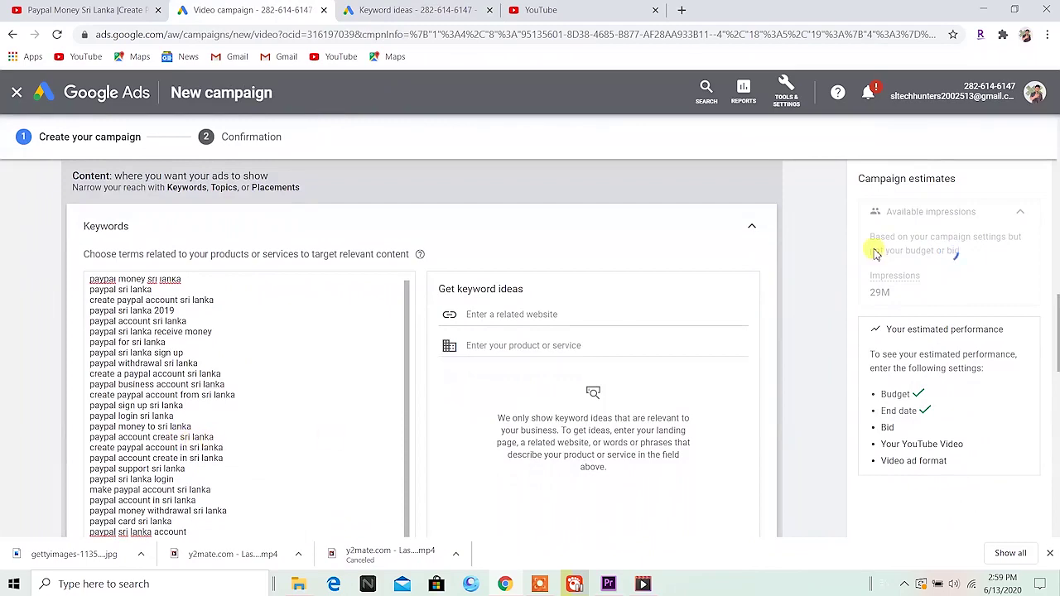
- Change the Keyword Planner search phrase to "earn money Sri Lanka" and get its keyword ideas
left_click(448, 10)
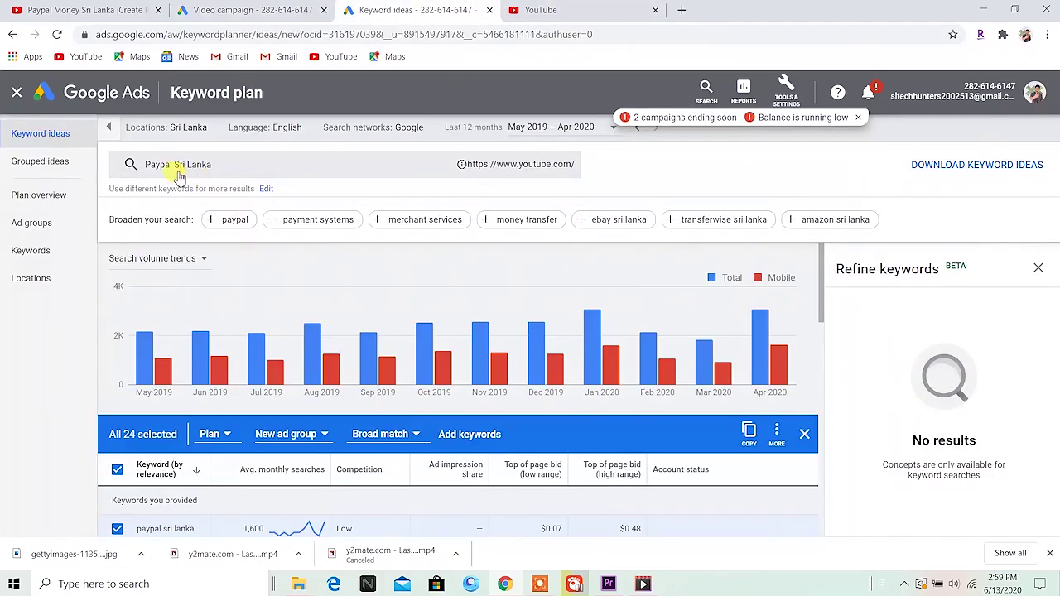
left_click(176, 167)
left_click(174, 239)
left_click_drag(178, 234, 147, 236)
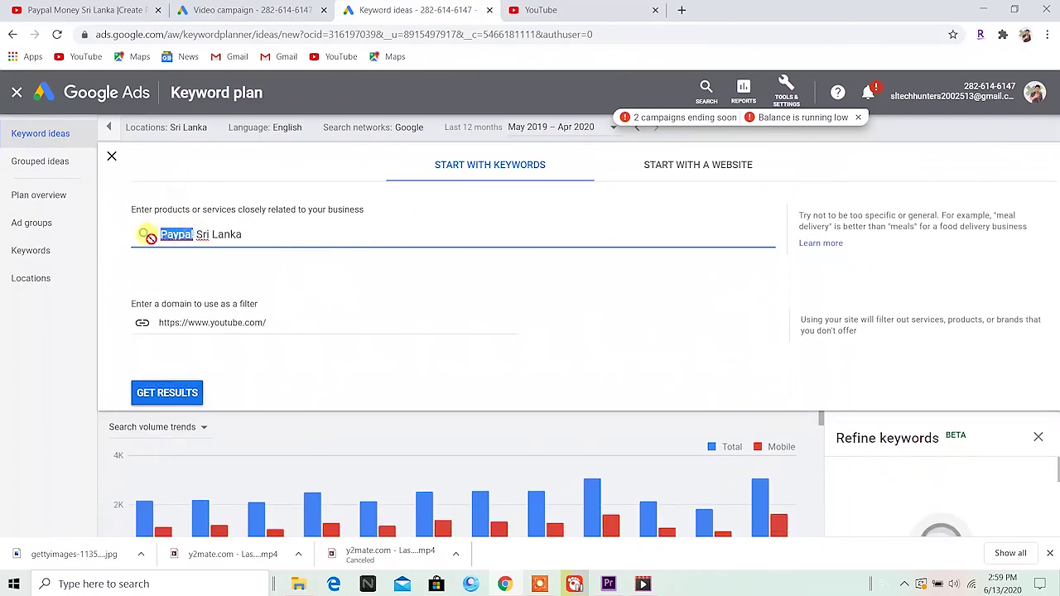
key("BackSpace")
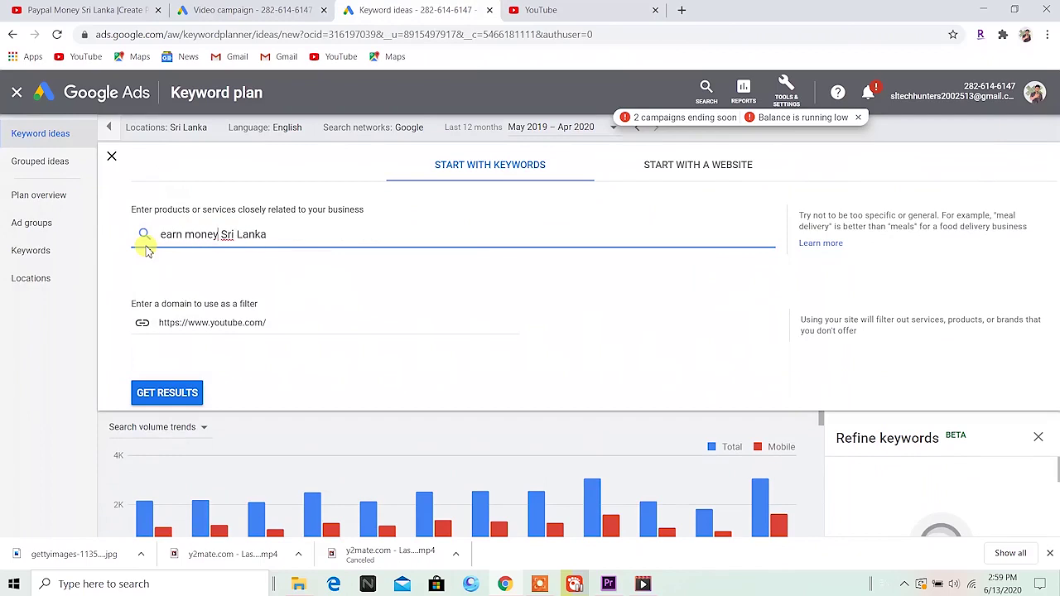
key("Return")
left_click(171, 390)
scroll(174, 354, "down", 3)
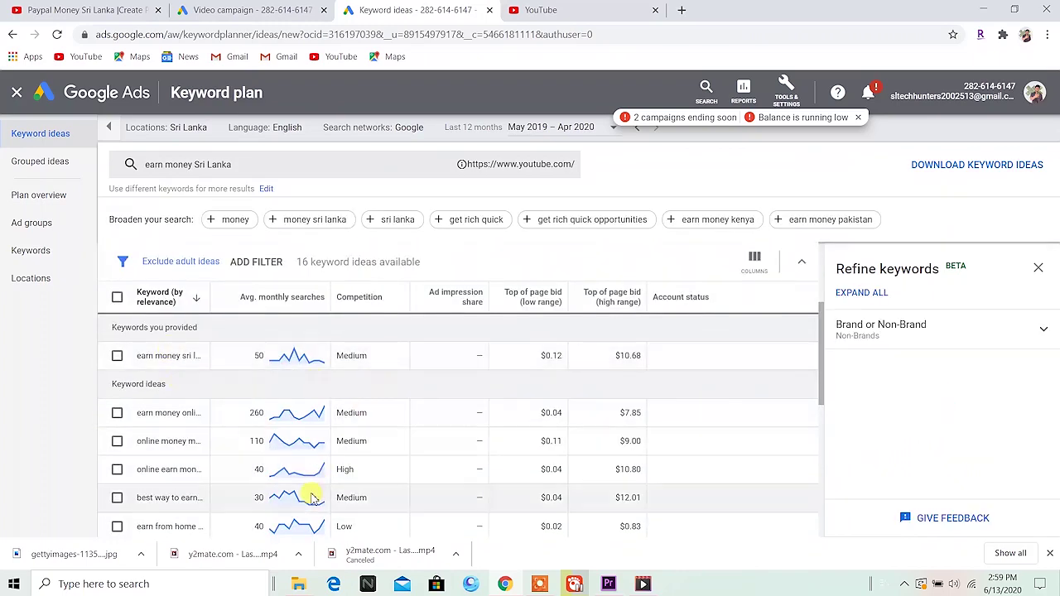
- Copy all keyword ideas for "earn money Sri Lanka" and paste them on a new line at the end of the campaign's keyword list
left_click(116, 297)
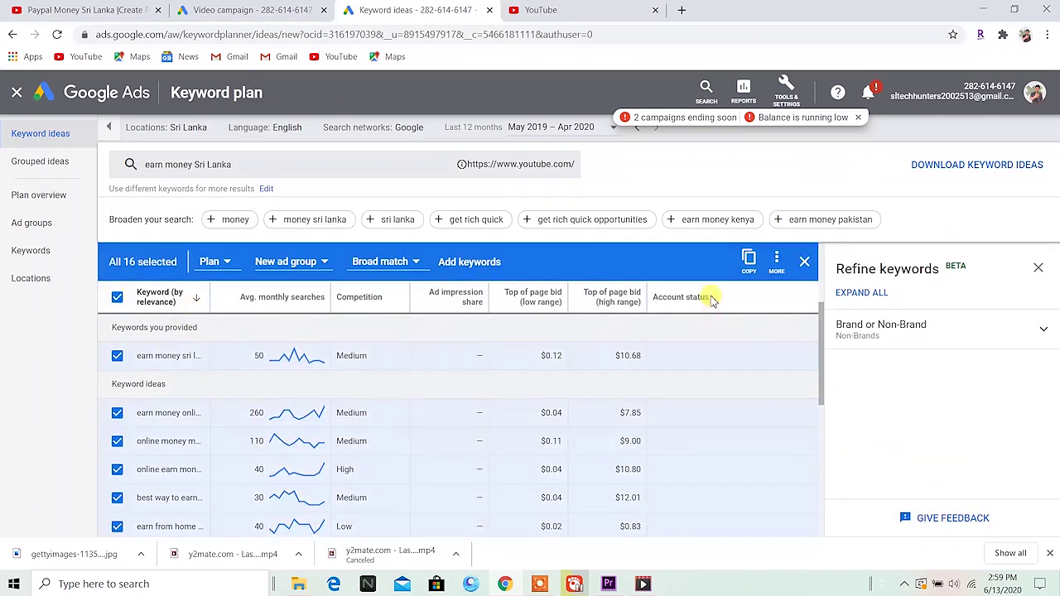
left_click(749, 263)
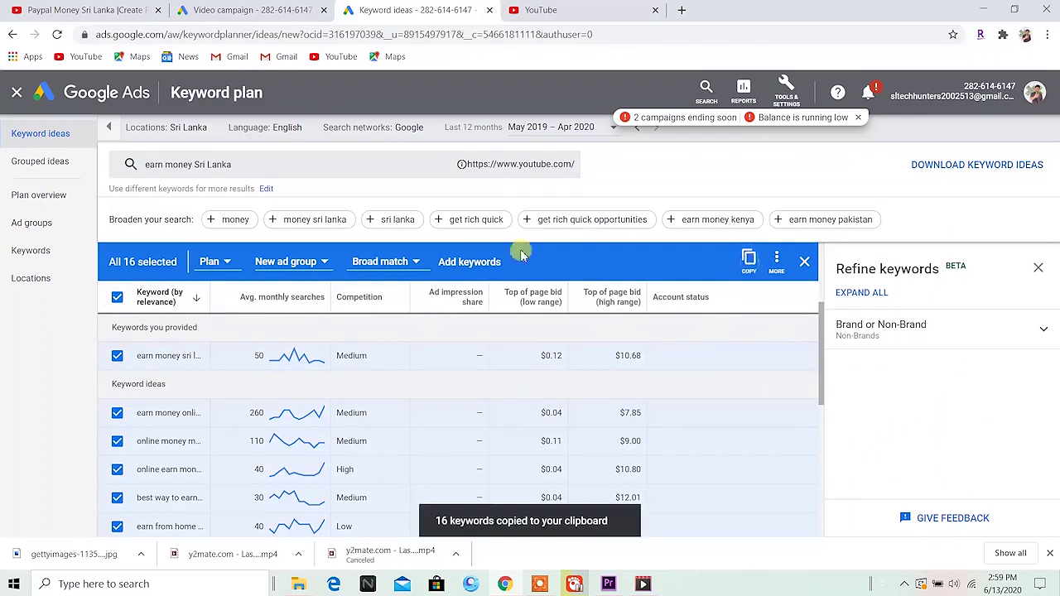
left_click(271, 8)
scroll(243, 288, "down", 5)
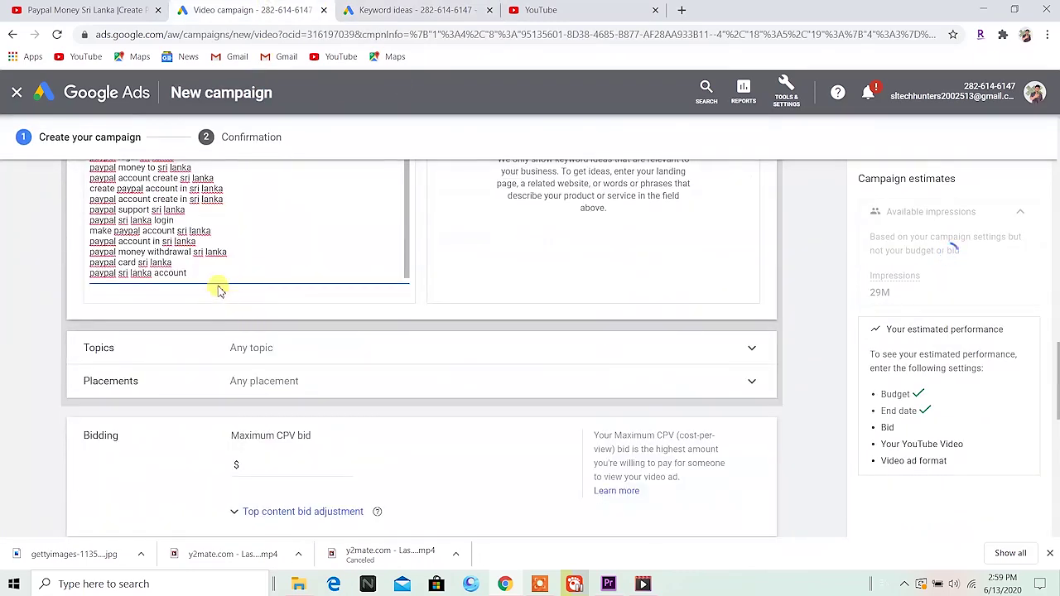
key("Return")
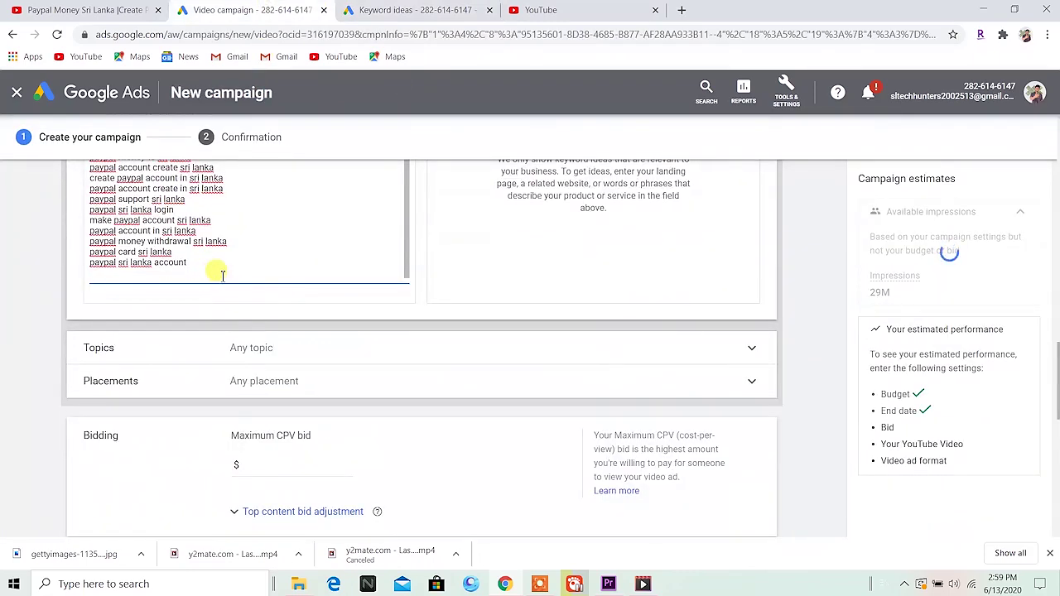
right_click(182, 278)
left_click(201, 389)
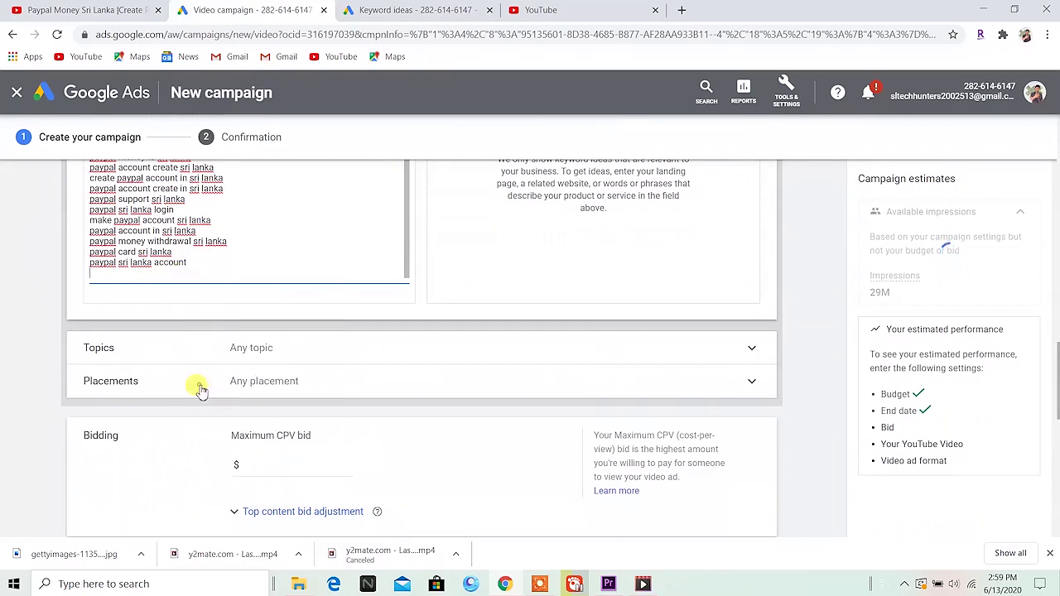
scroll(265, 273, "up", 10)
scroll(314, 373, "down", 1)
scroll(278, 443, "down", 8)
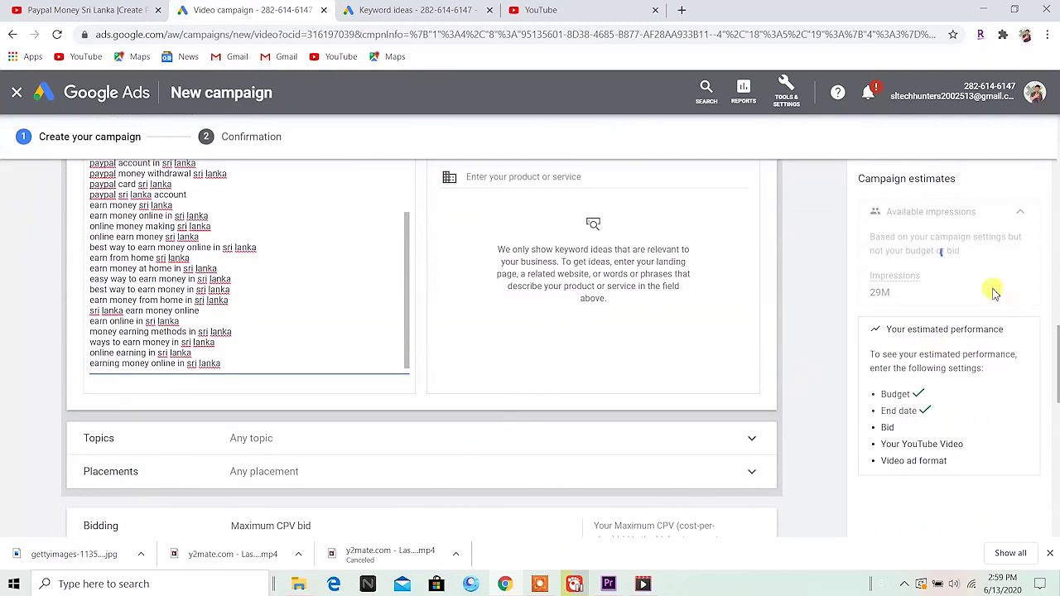
- Set the campaign's maximum CPV bid to $0.01
scroll(422, 447, "down", 2)
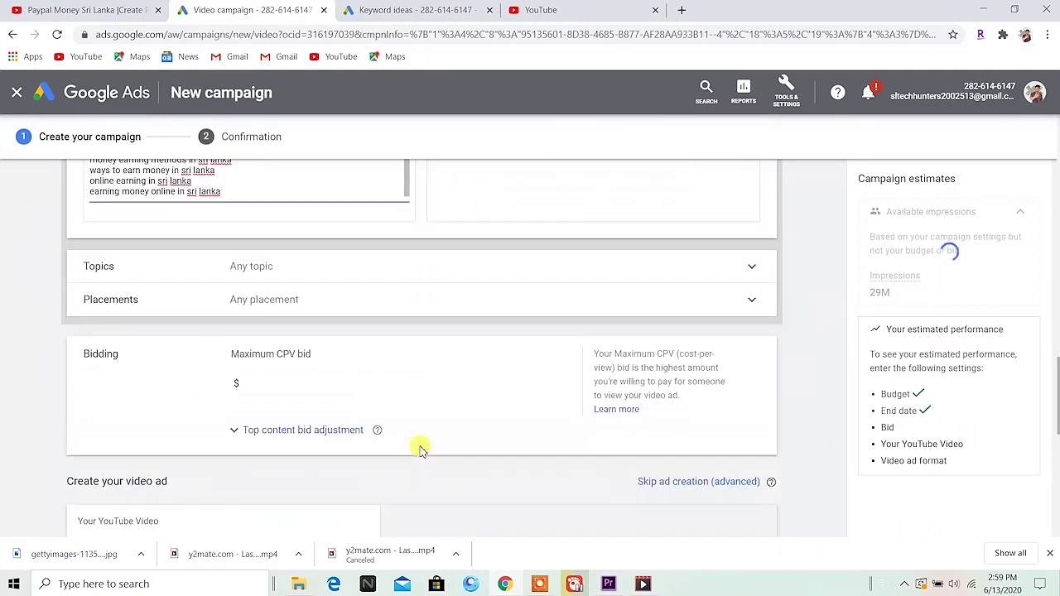
left_click(302, 385)
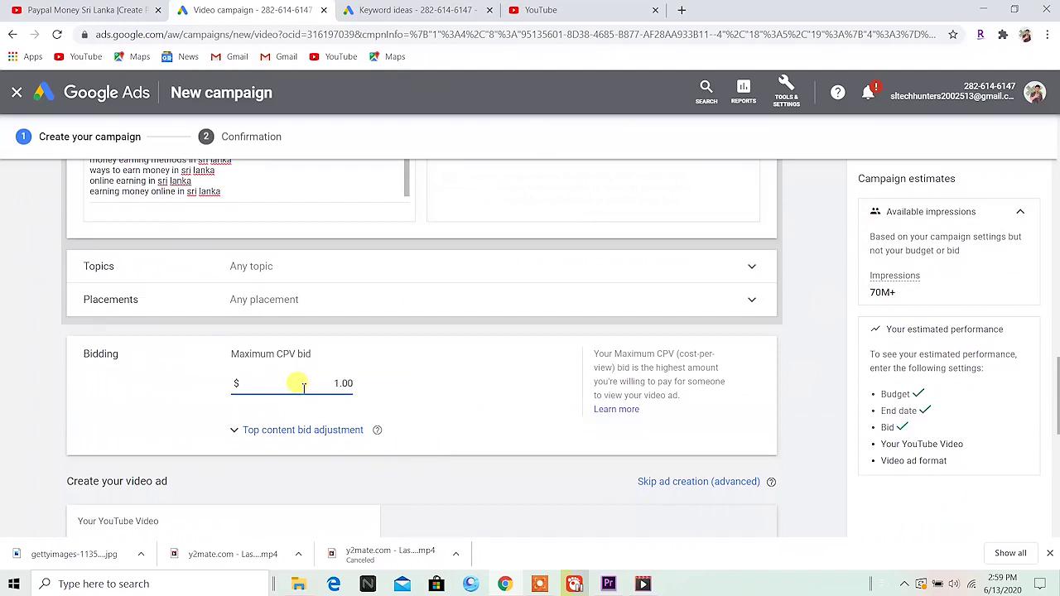
double_click(343, 383)
key("BackSpace")
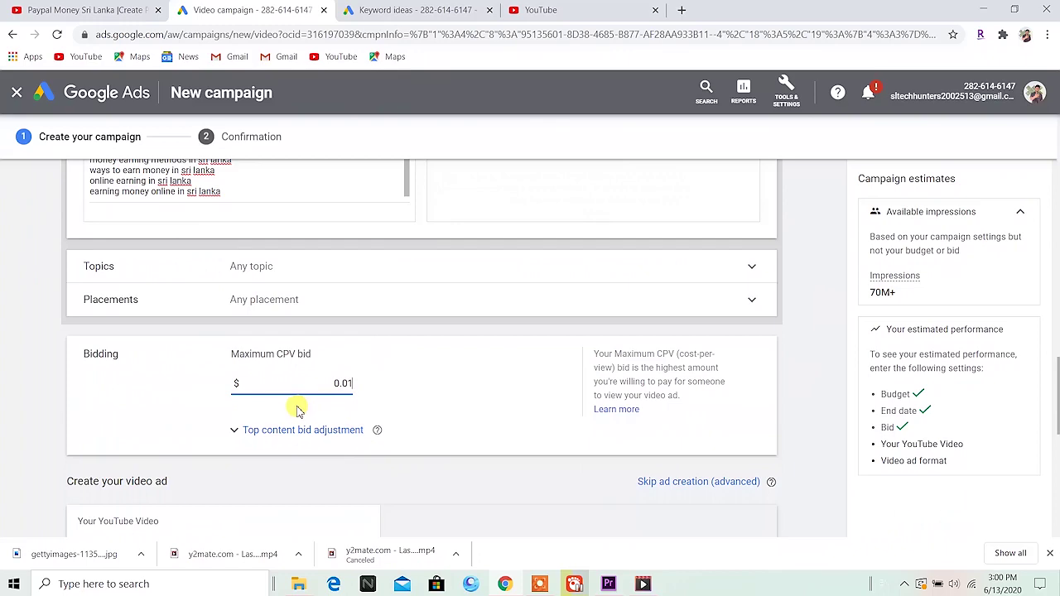
scroll(204, 325, "up", 2)
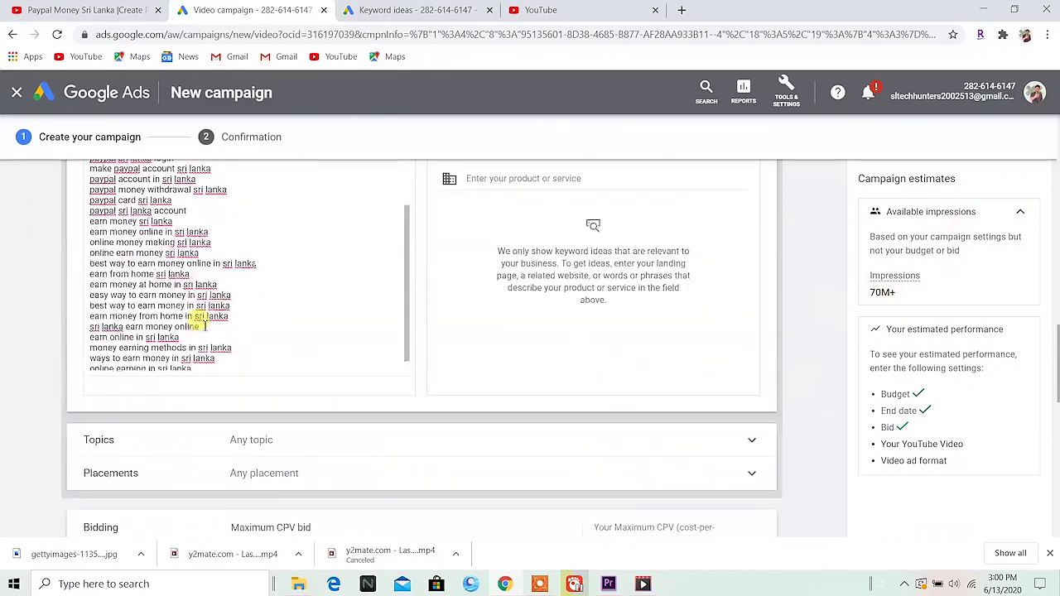
scroll(204, 325, "up", 1)
scroll(513, 455, "down", 1)
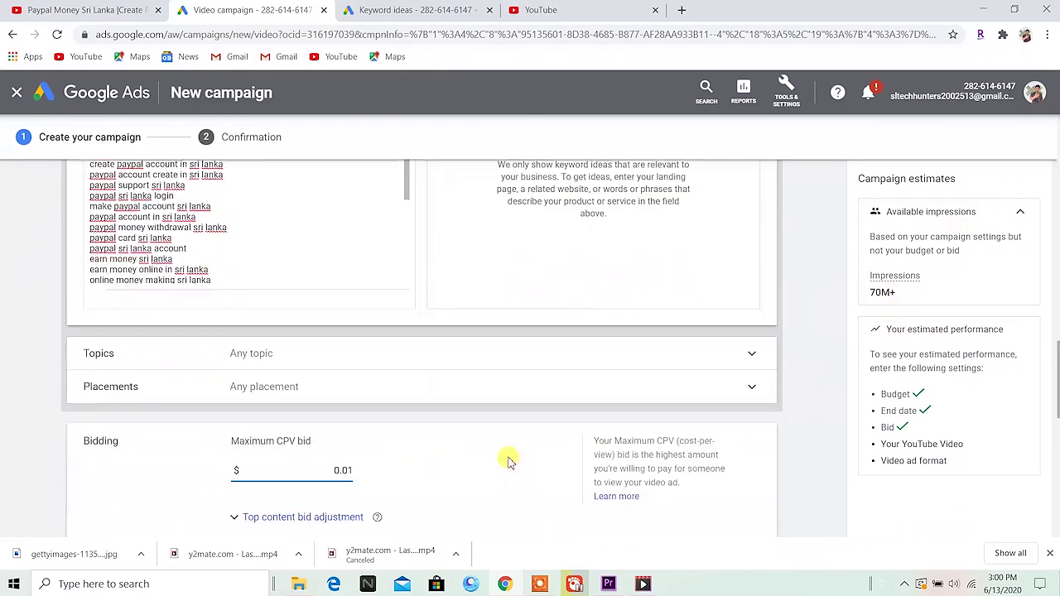
- Add the "Paypal Money Sri Lanka" YouTube video to the ad by its share link and choose the Video discovery ad format
scroll(508, 461, "down", 4)
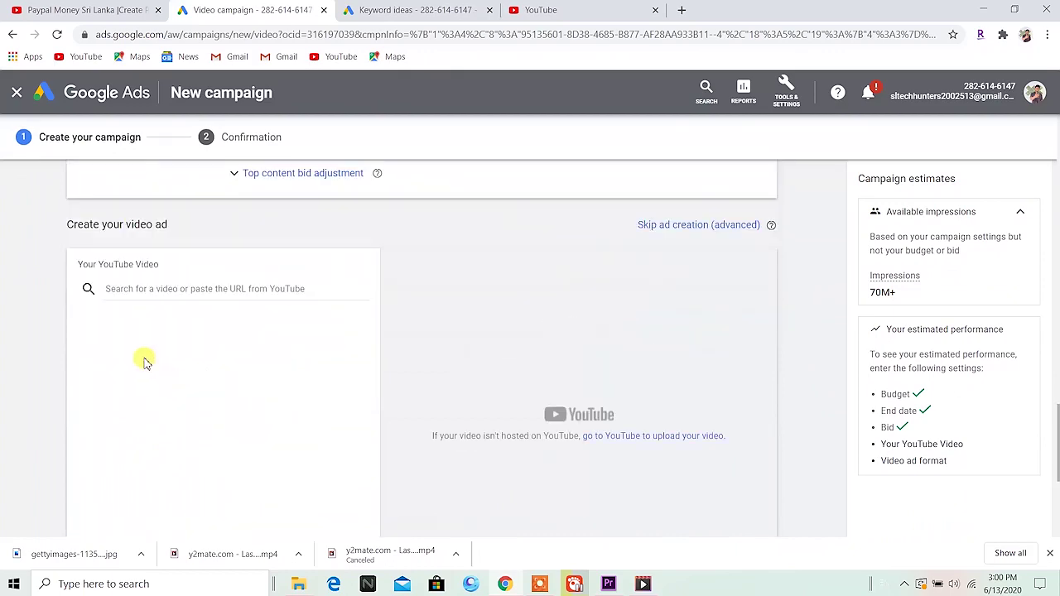
left_click(123, 292)
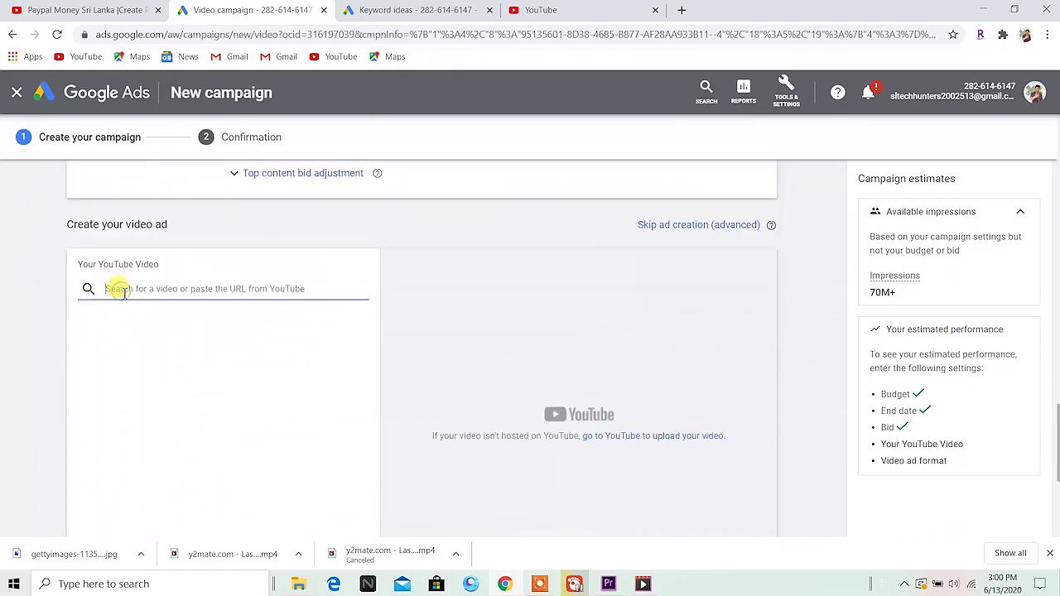
left_click(76, 8)
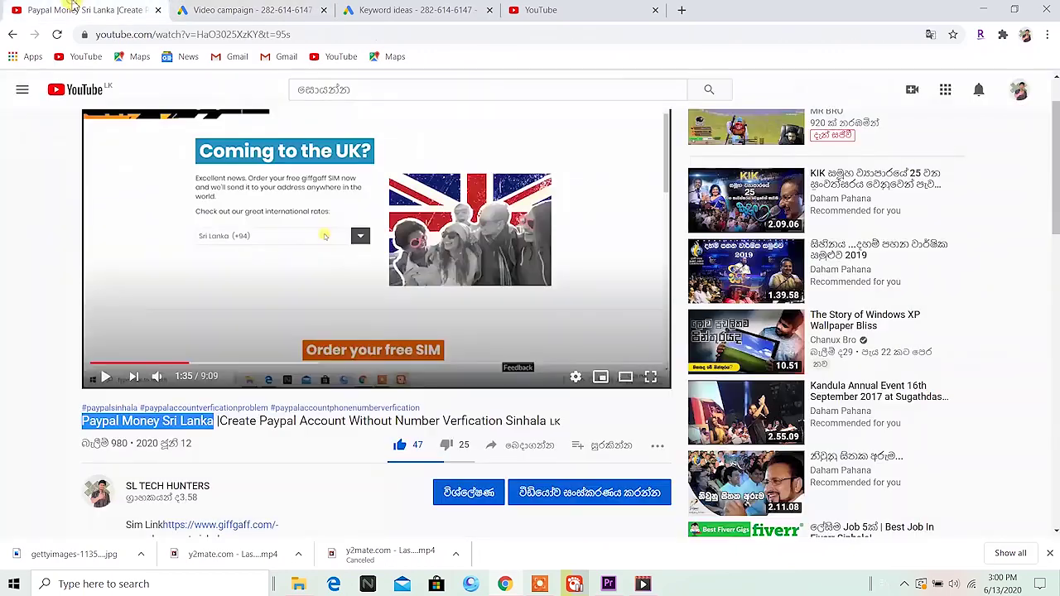
left_click(507, 452)
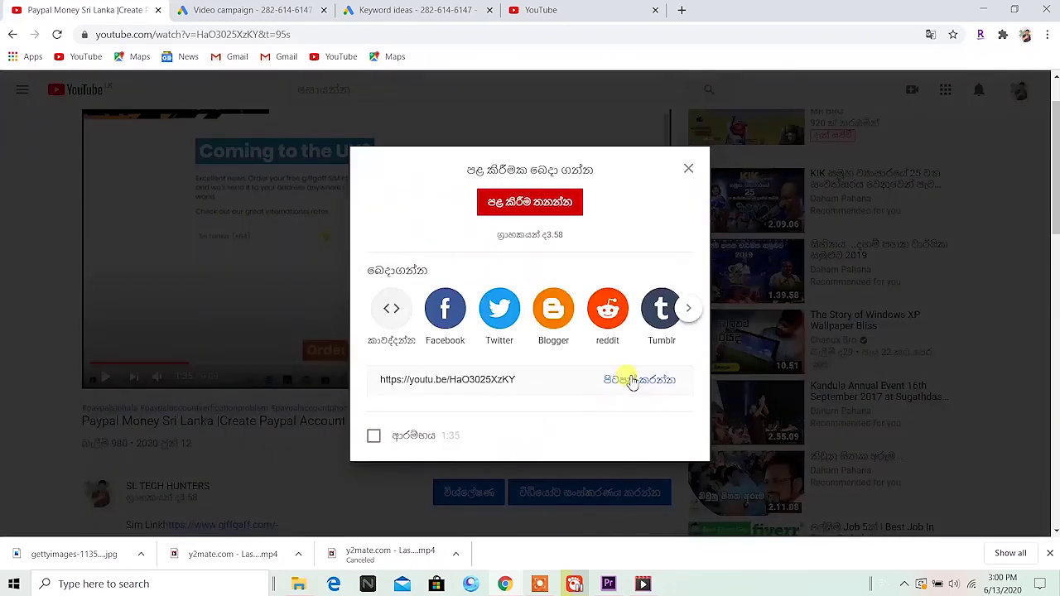
left_click(632, 381)
left_click(281, 10)
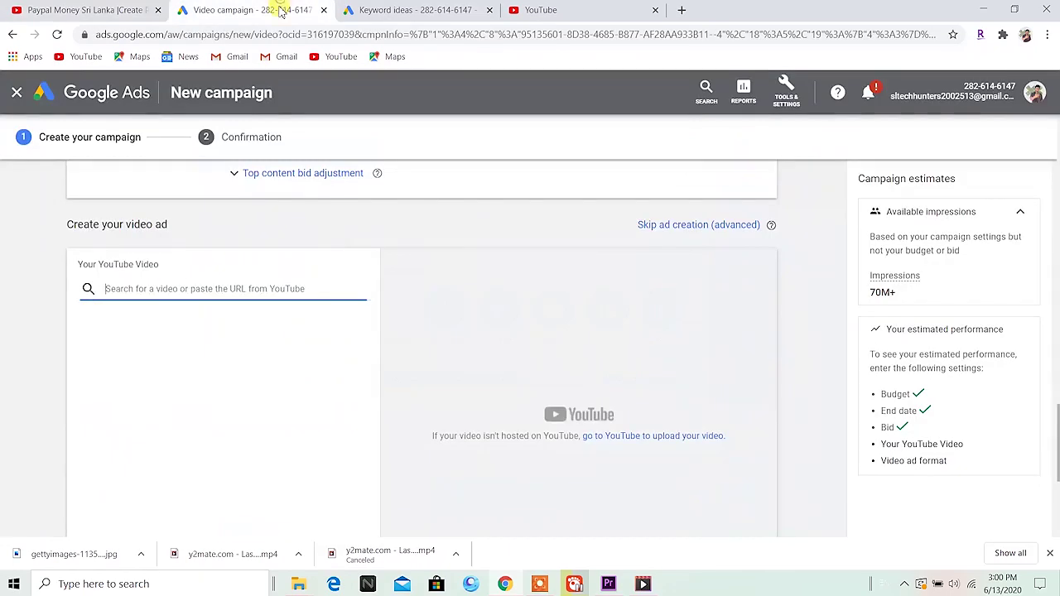
right_click(133, 290)
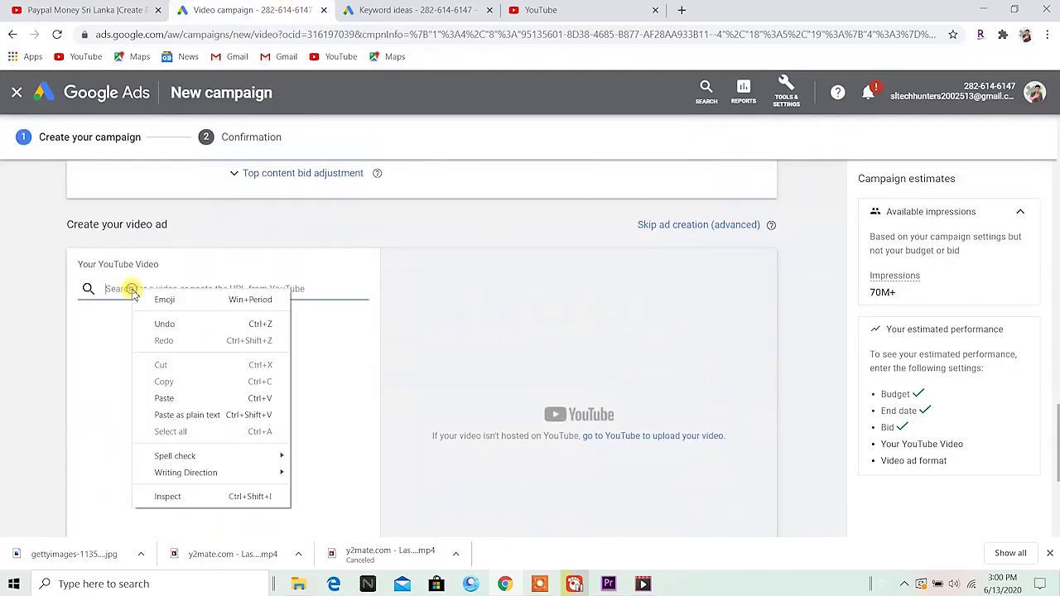
left_click(163, 399)
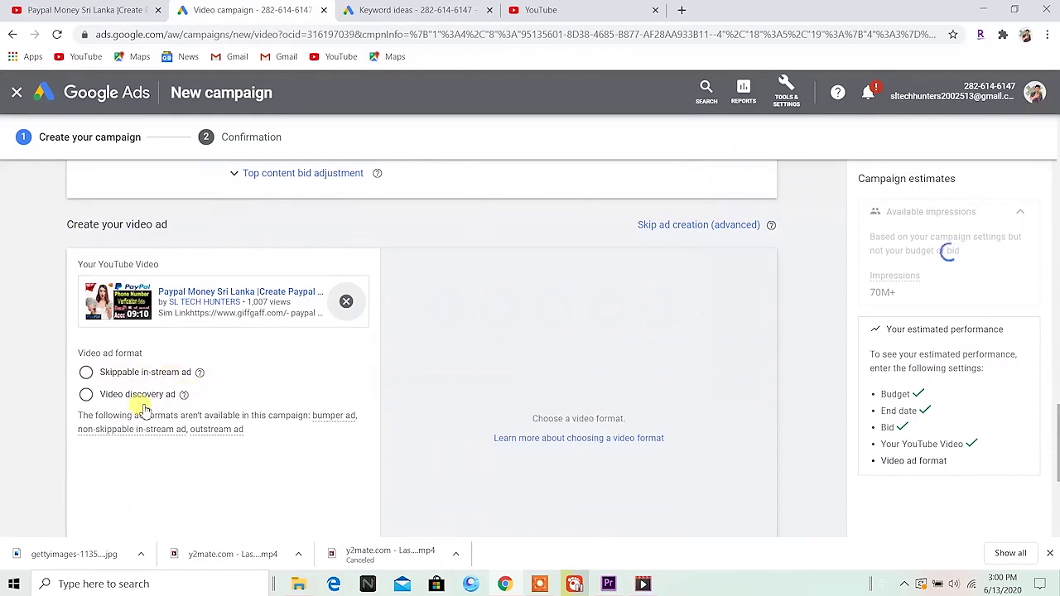
left_click(116, 396)
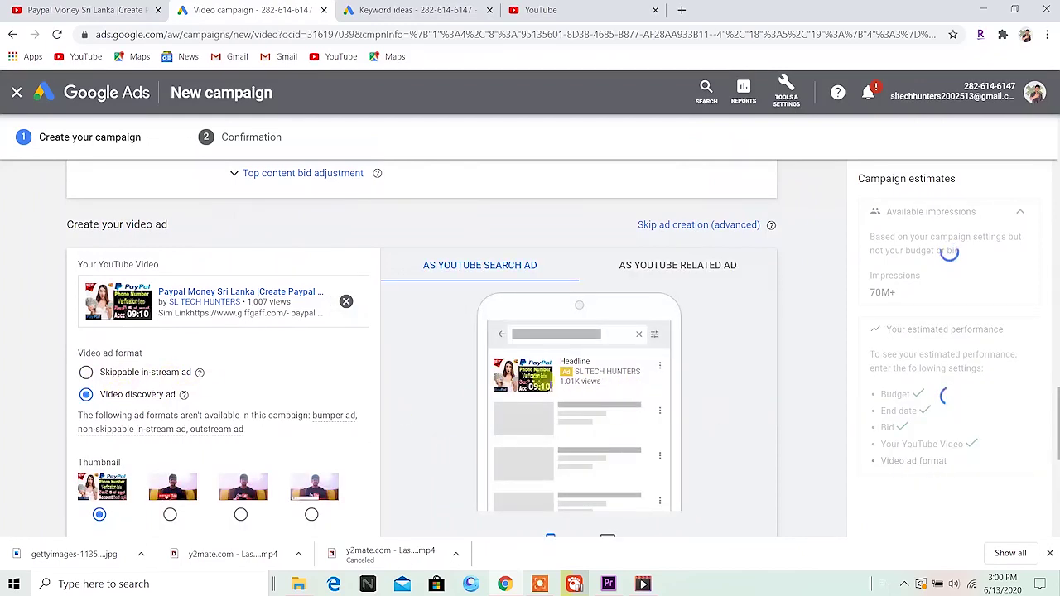
- Copy "Paypal Money Sri Lanka" from the video's YouTube title and paste it as the ad headline
scroll(351, 426, "down", 2)
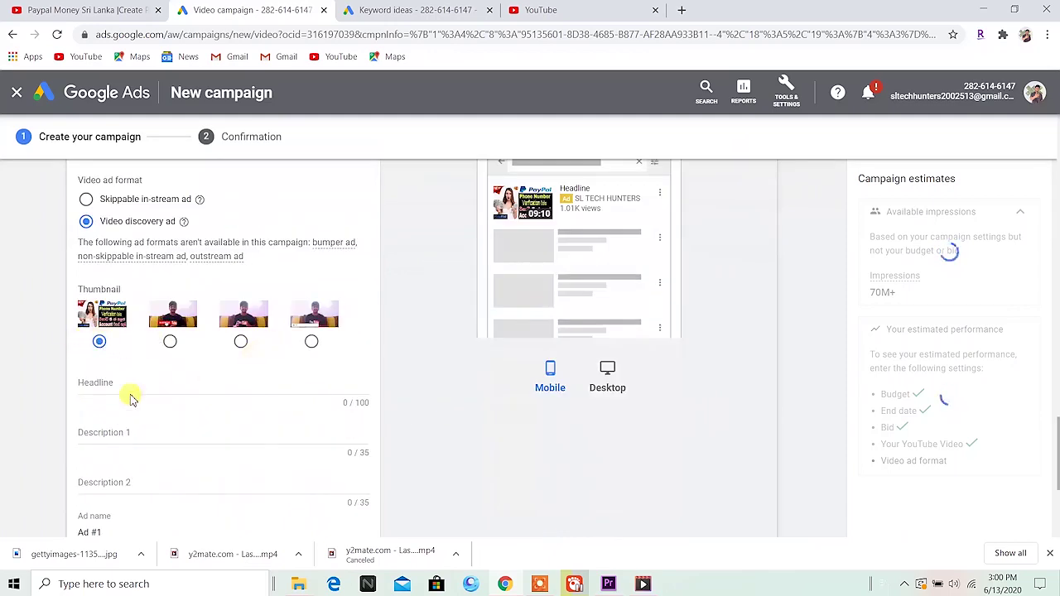
left_click(132, 387)
left_click(87, 9)
left_click(201, 296)
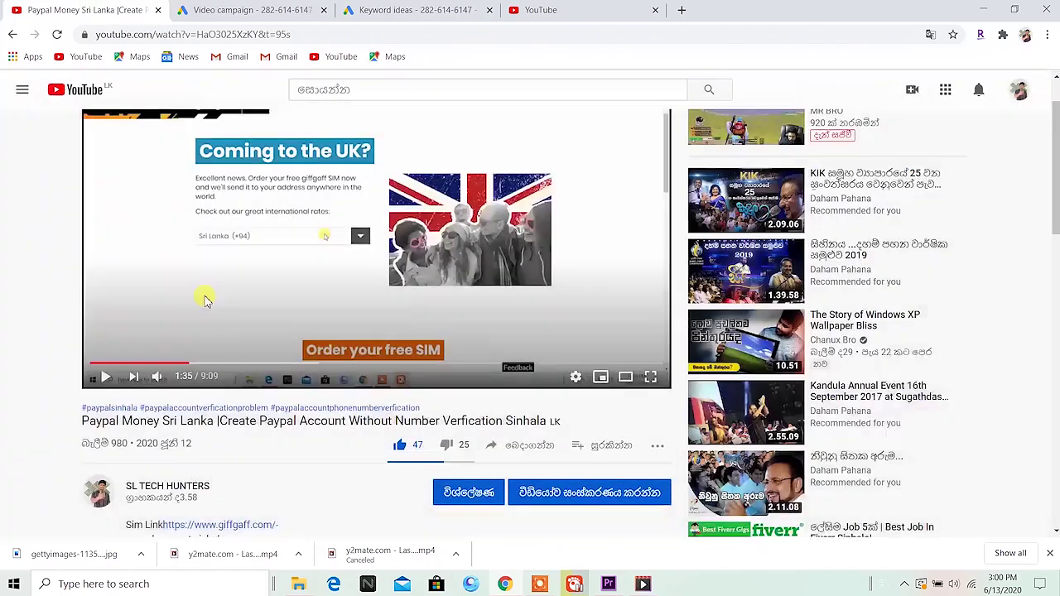
left_click(236, 372)
scroll(249, 402, "up", 1)
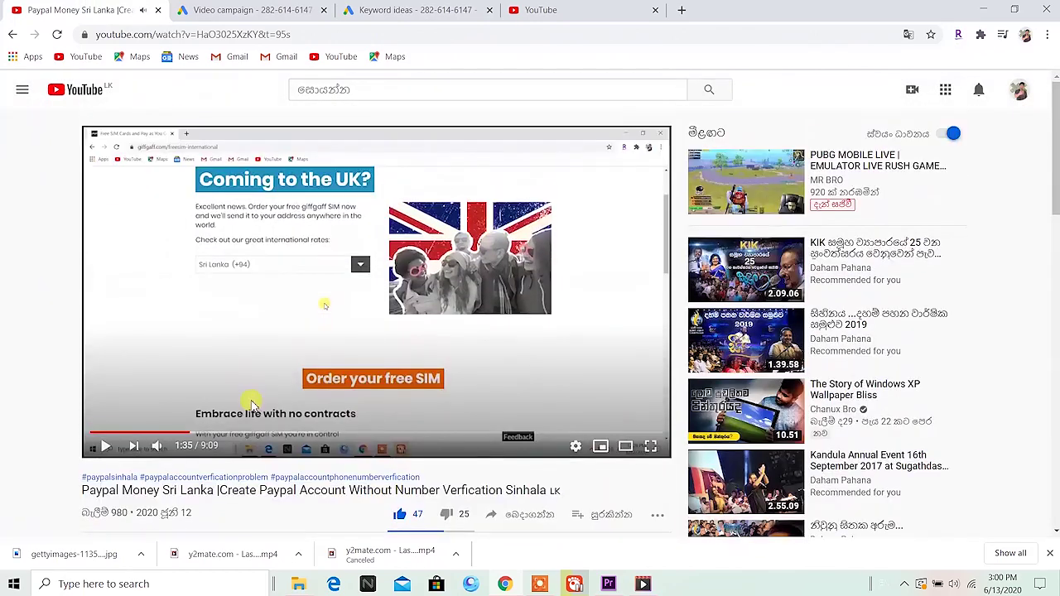
scroll(255, 405, "down", 1)
left_click_drag(83, 418, 217, 420)
right_click(213, 424)
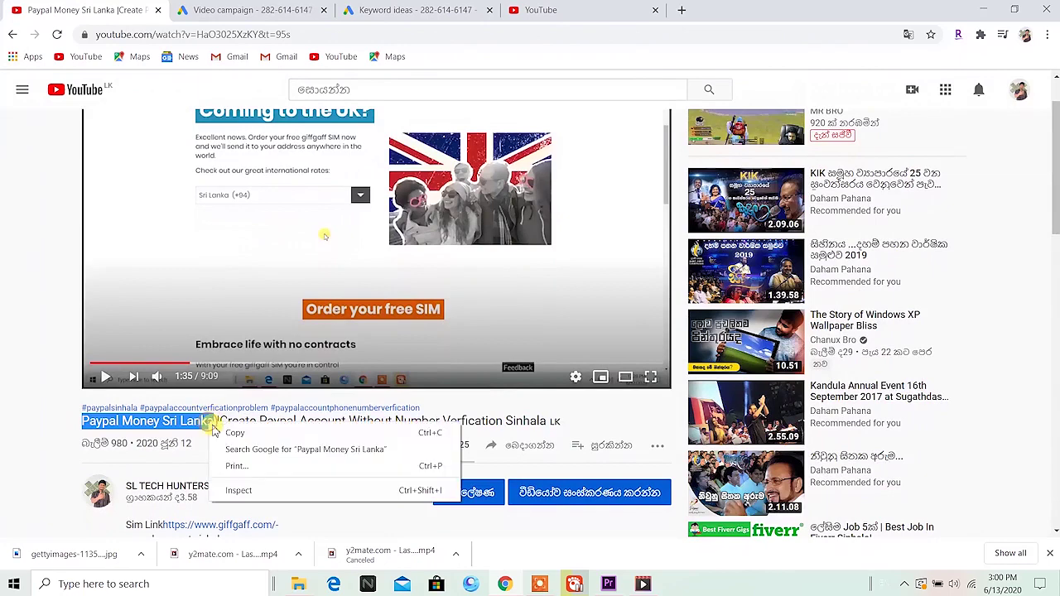
left_click(217, 431)
left_click(213, 10)
left_click(140, 377)
right_click(131, 383)
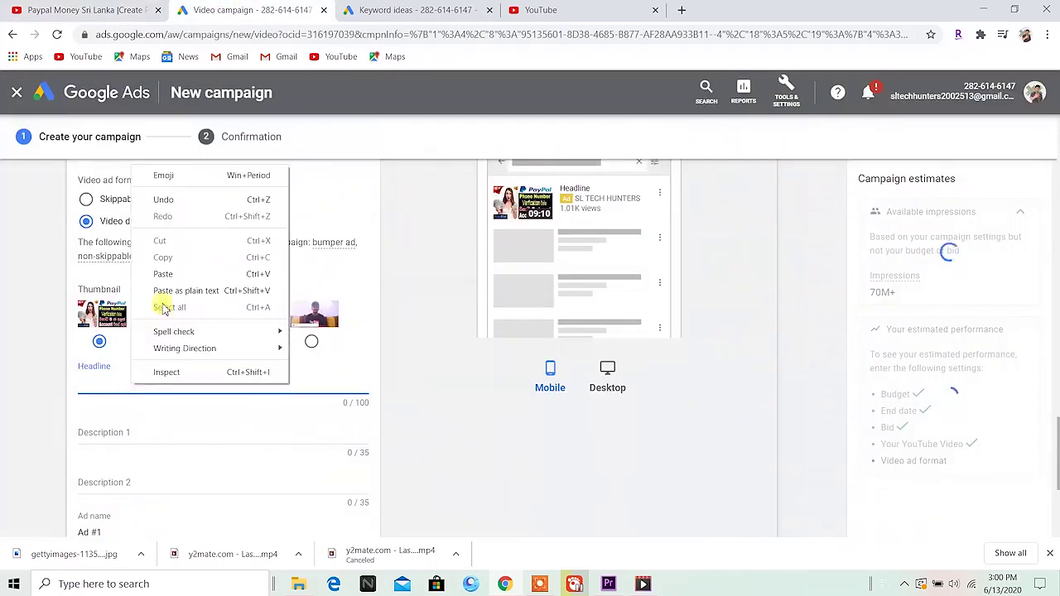
left_click(163, 277)
- Paste "Create Paypal Account Without Number Verfication" from the video title into Description 1 and shorten it to "Create Paypal Account"
left_click(129, 432)
left_click(123, 6)
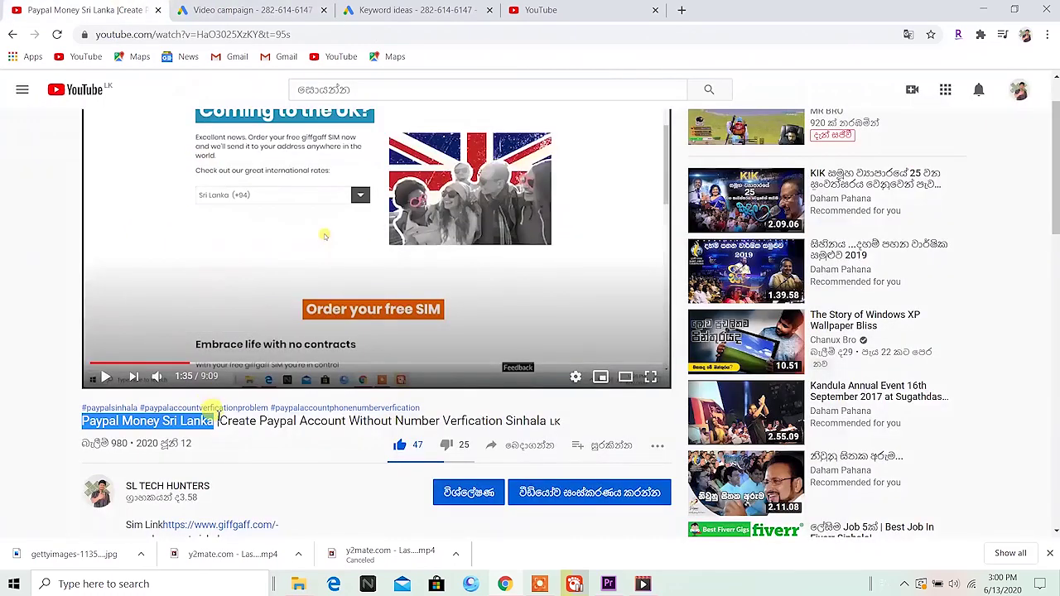
left_click(234, 420)
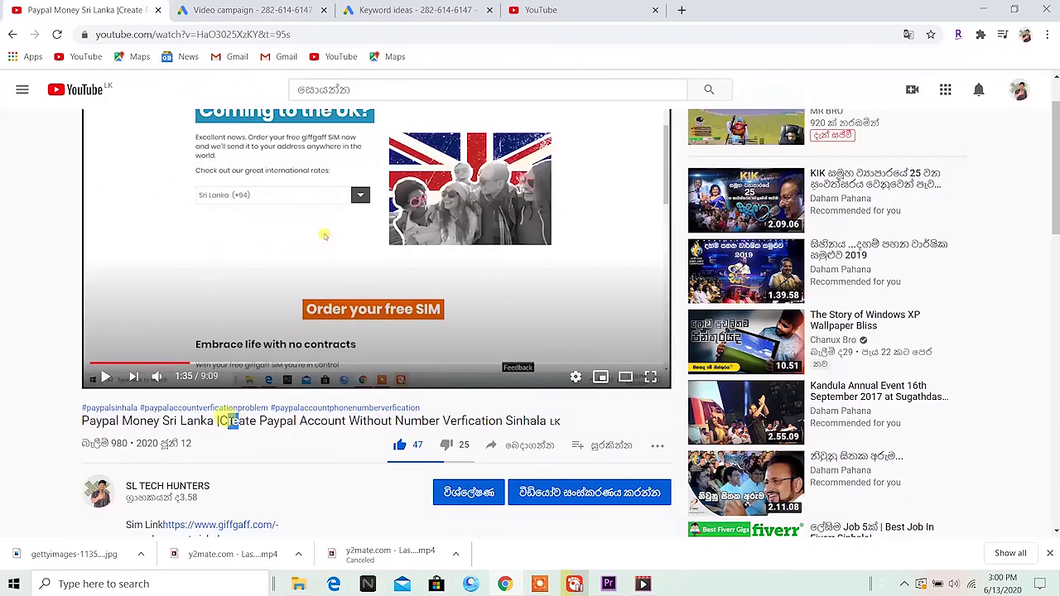
left_click_drag(220, 420, 493, 414)
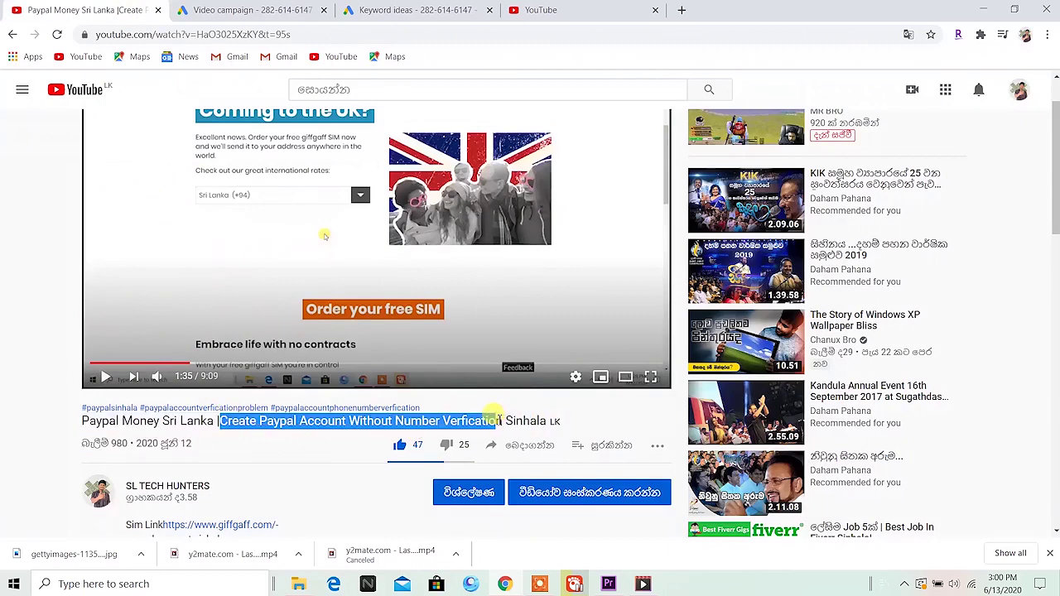
right_click(493, 414)
left_click(501, 430)
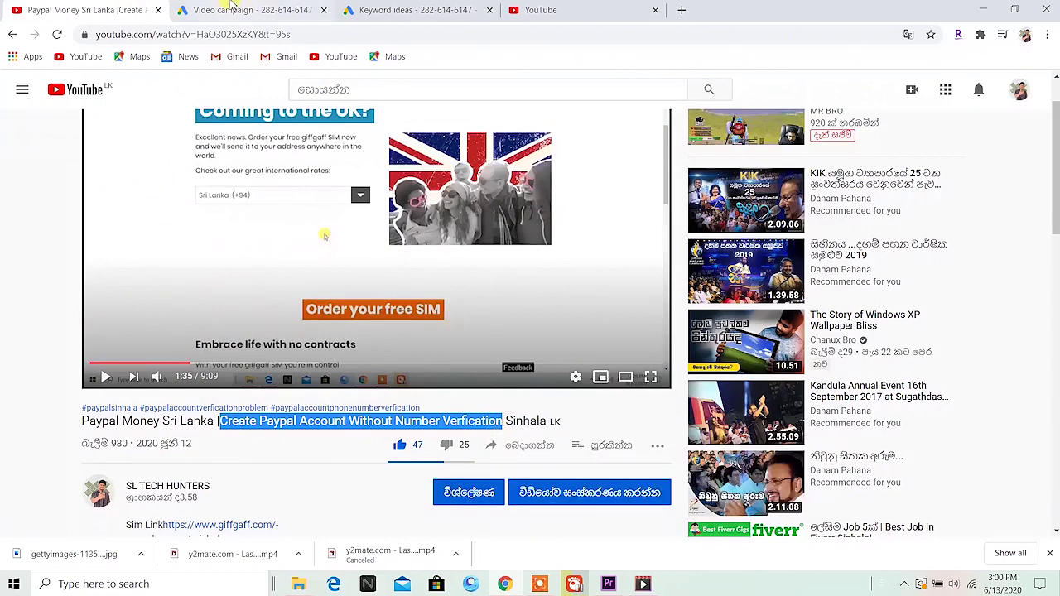
left_click(249, 10)
right_click(174, 430)
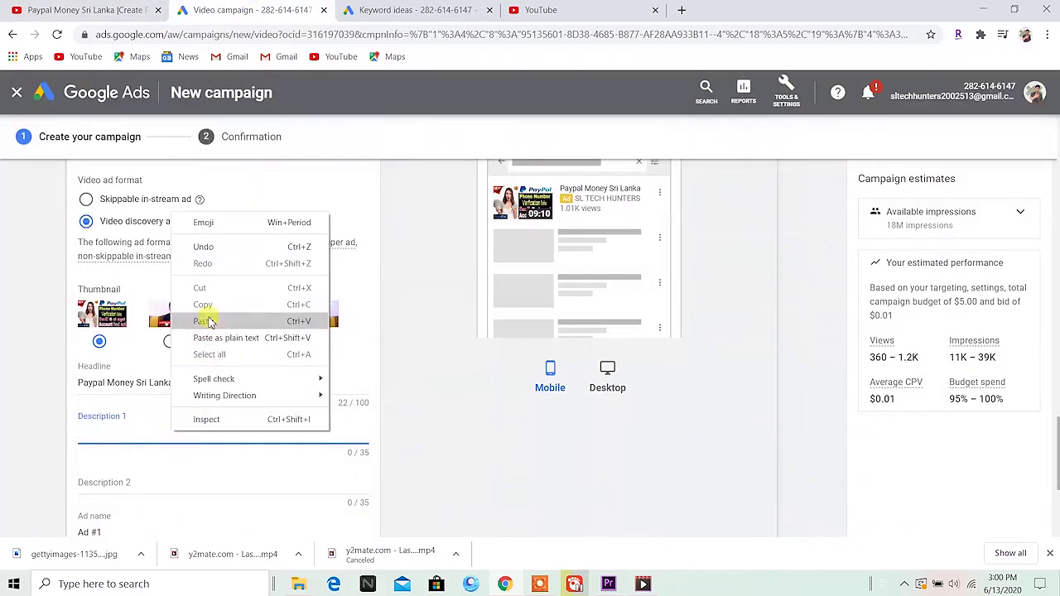
left_click(209, 319)
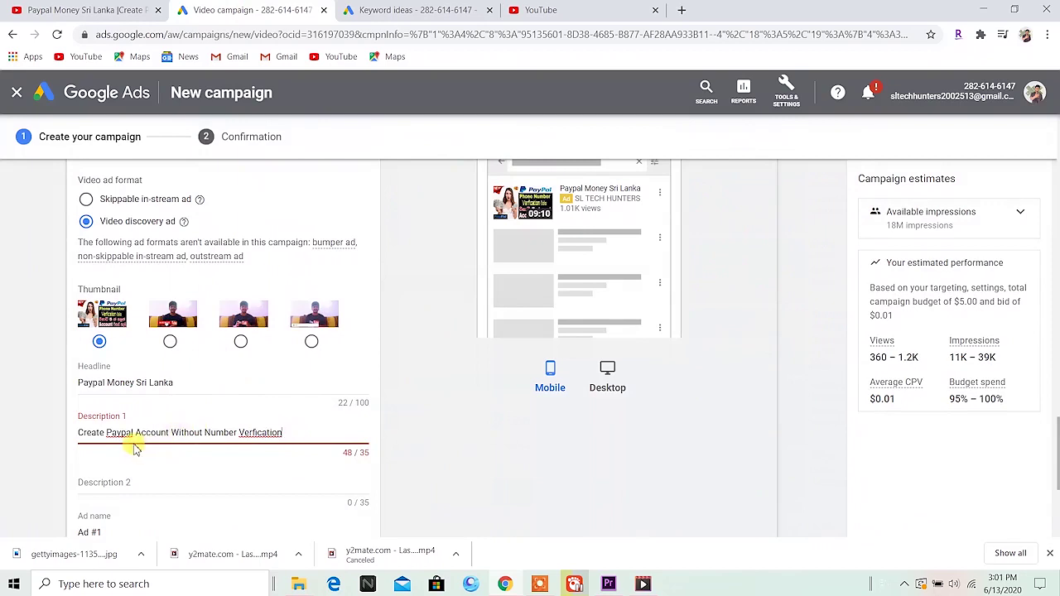
left_click_drag(293, 431, 169, 434)
key("BackSpace")
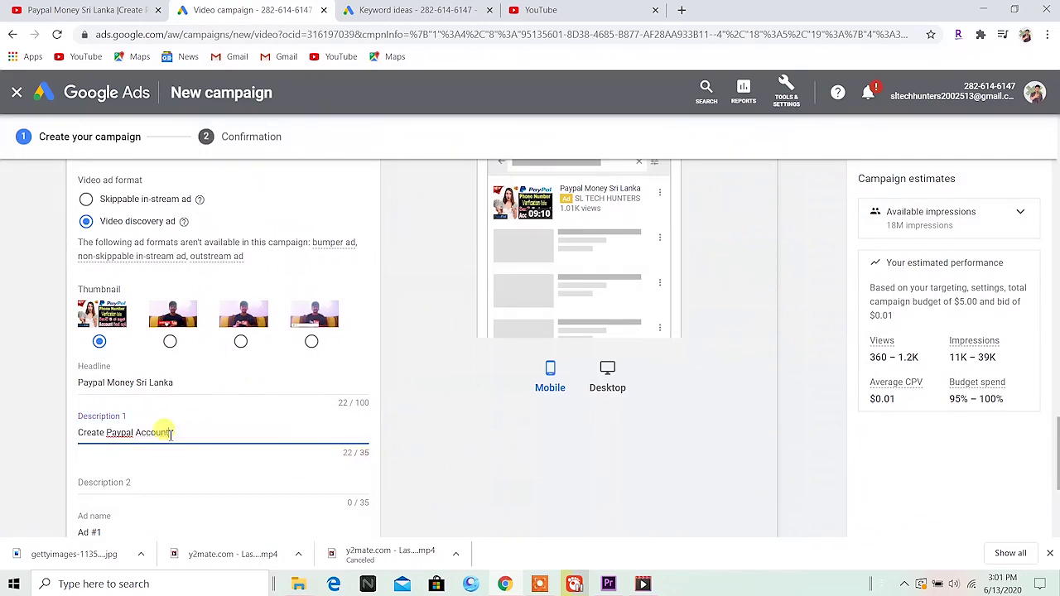
- Copy "Without Number Verfication Sinhala" from the video title and paste it as the ad's Description 2
left_click(120, 8)
left_click(350, 443)
left_click_drag(349, 421, 539, 414)
right_click(538, 416)
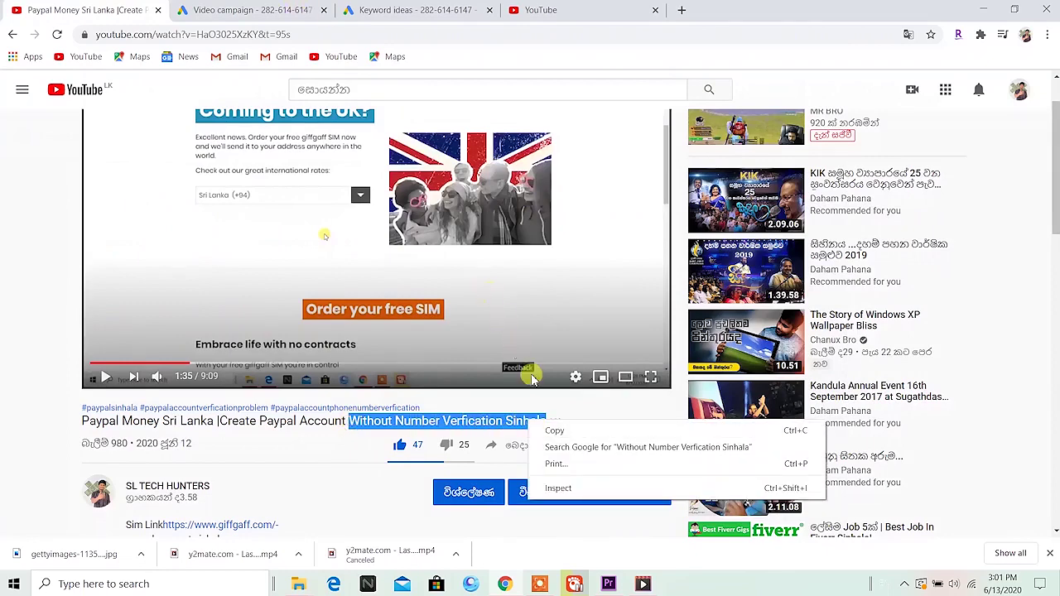
left_click(563, 431)
left_click(239, 8)
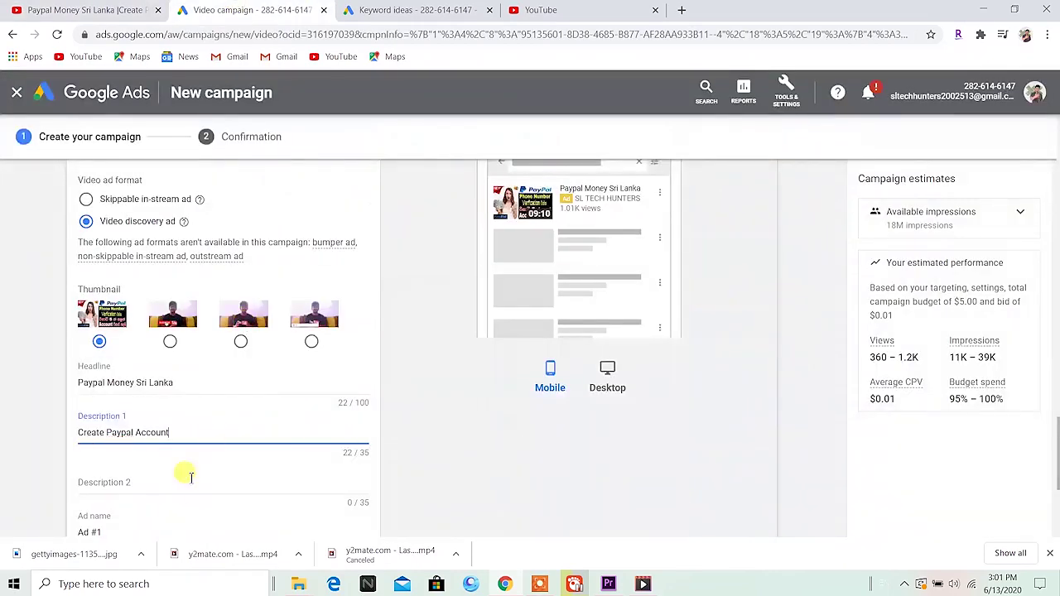
left_click(137, 480)
right_click(142, 487)
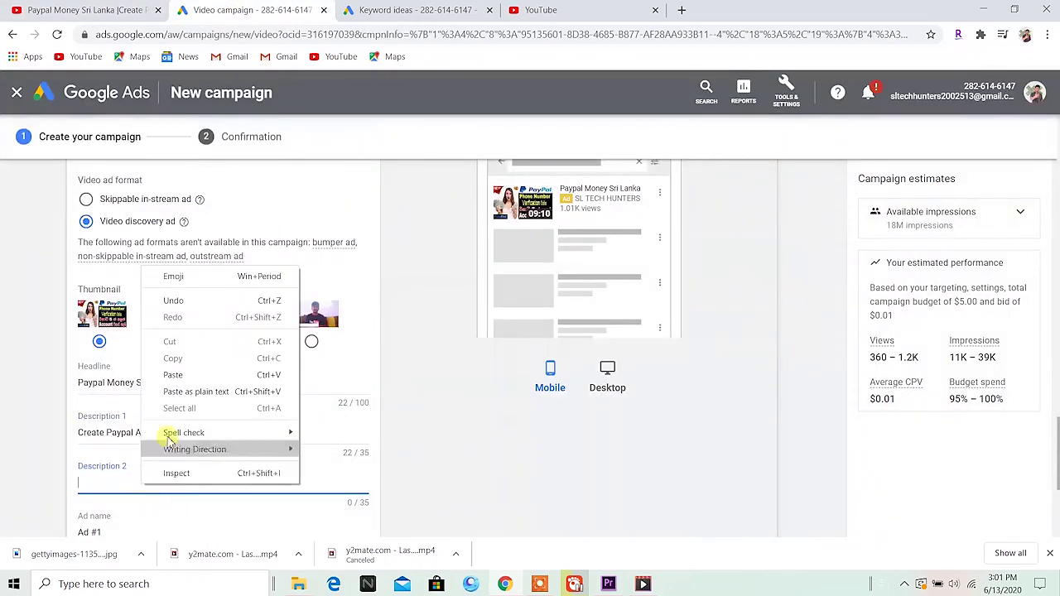
left_click(174, 377)
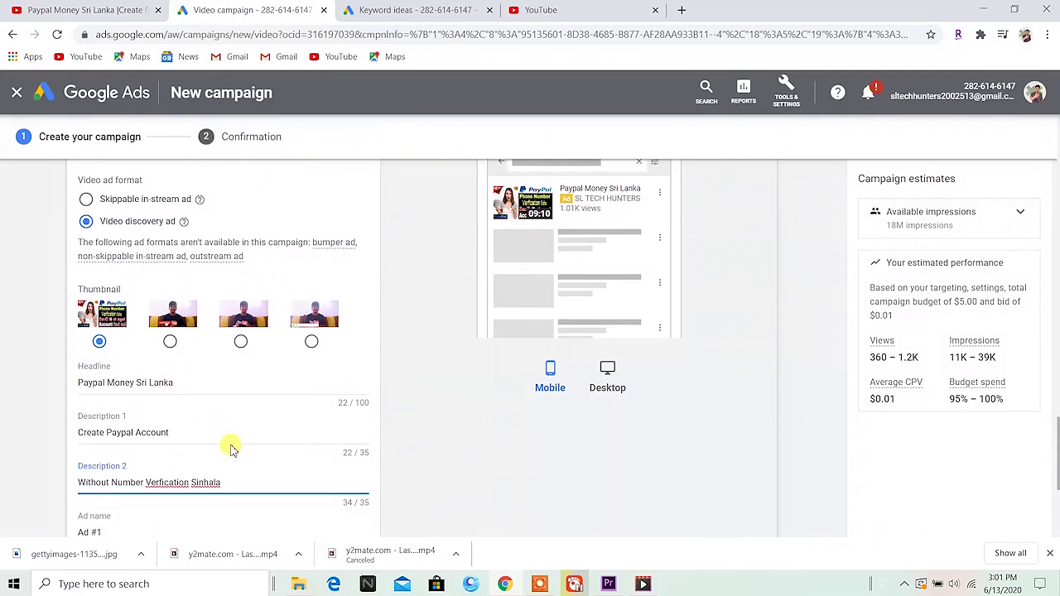
- Review the ad's entries and preview it as a YouTube search ad on desktop
scroll(241, 462, "down", 2)
scroll(189, 439, "up", 4)
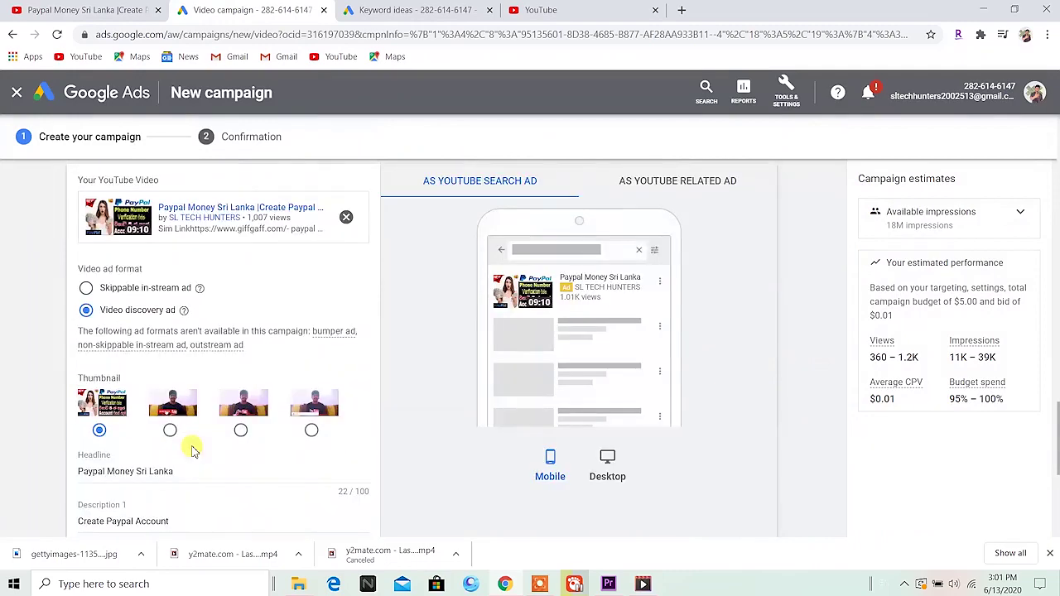
scroll(211, 457, "down", 2)
scroll(211, 457, "up", 3)
scroll(262, 440, "down", 2)
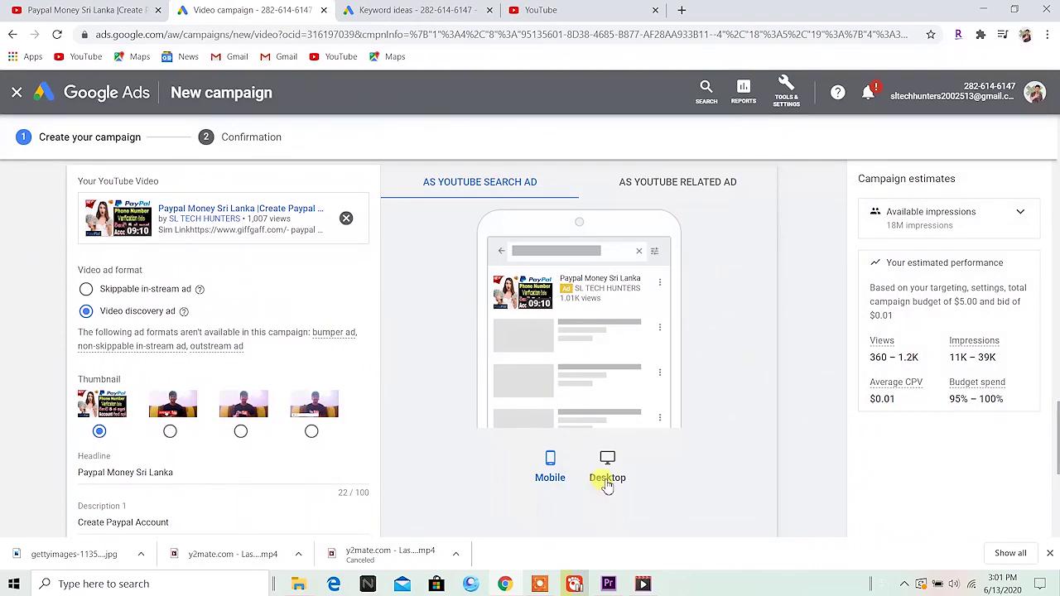
left_click(607, 468)
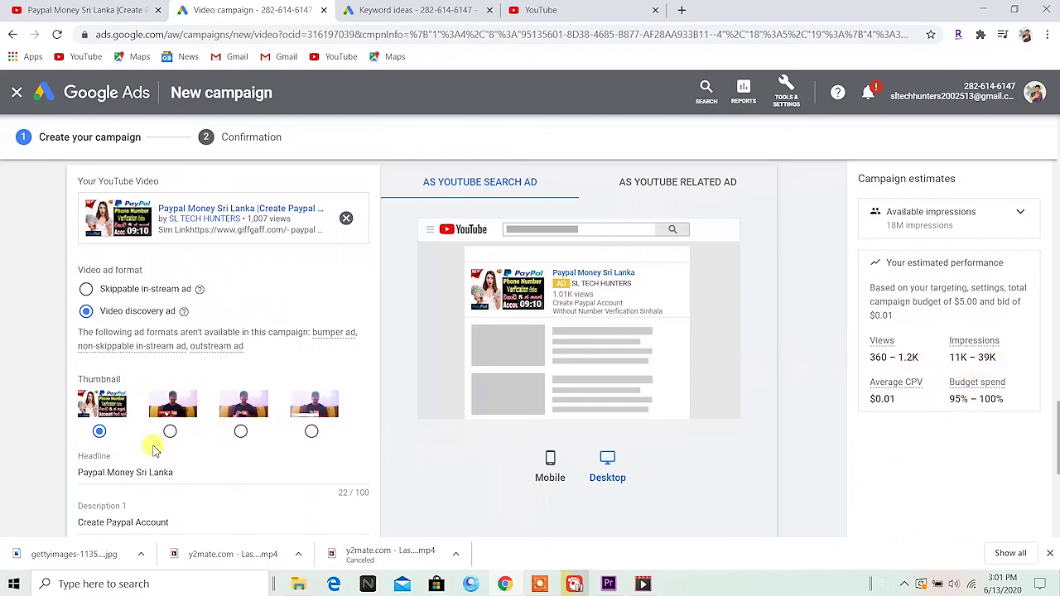
- Create the campaign, continue to it and set its ad group's status to Enable
scroll(162, 451, "down", 3)
left_click(124, 434)
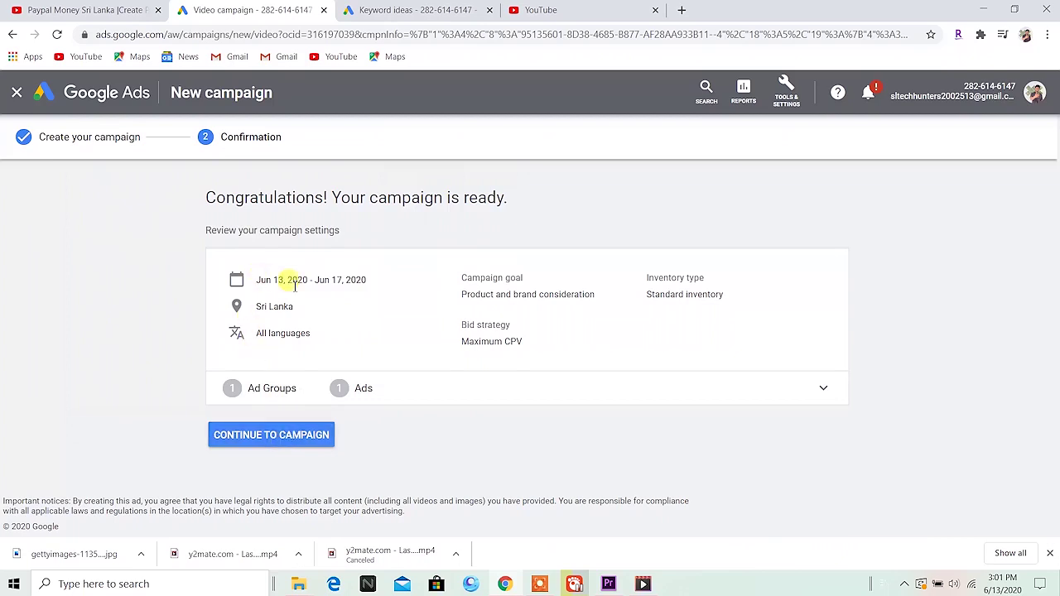
left_click(284, 424)
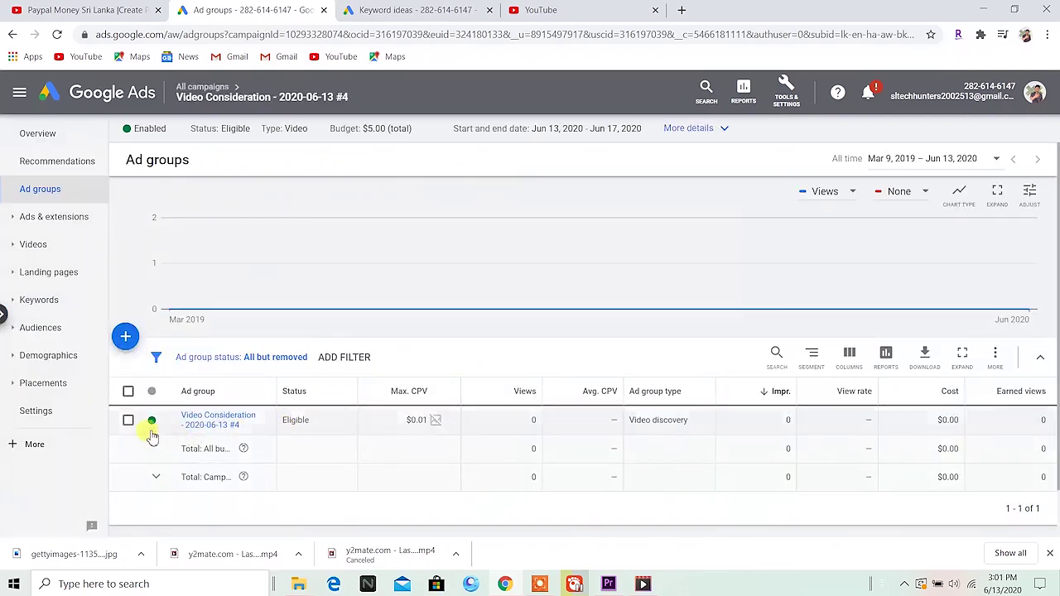
left_click(162, 422)
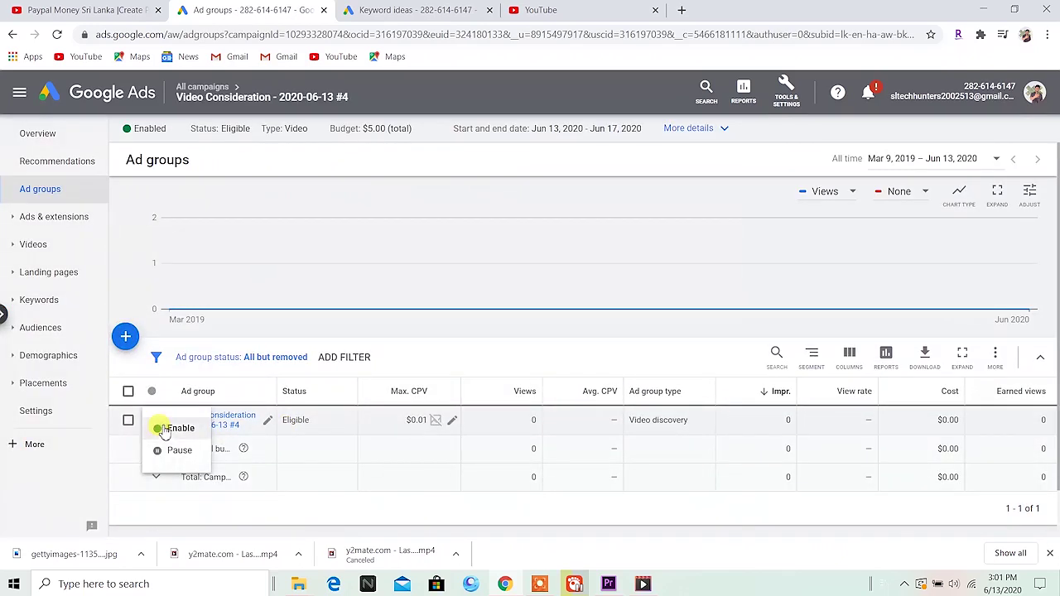
left_click(164, 429)
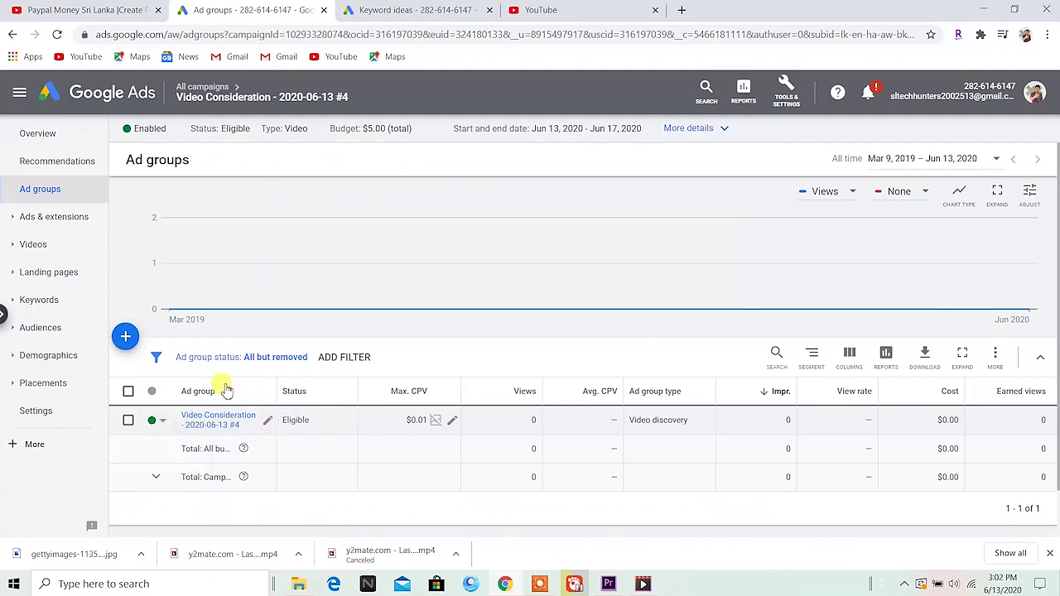
- Look through the new campaign's overview and open the list of all campaigns
left_click(25, 133)
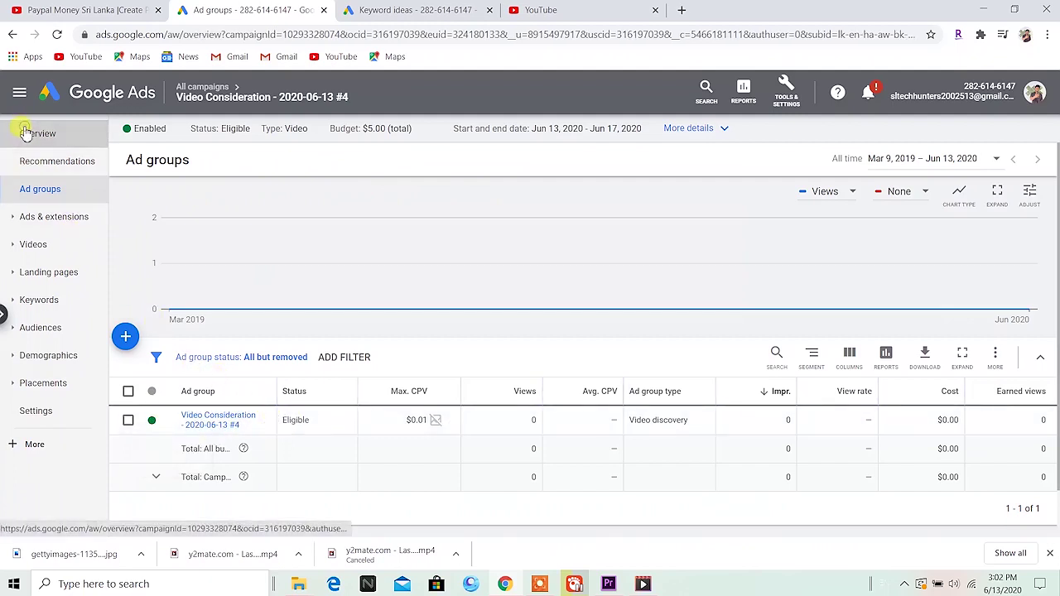
scroll(409, 323, "down", 5)
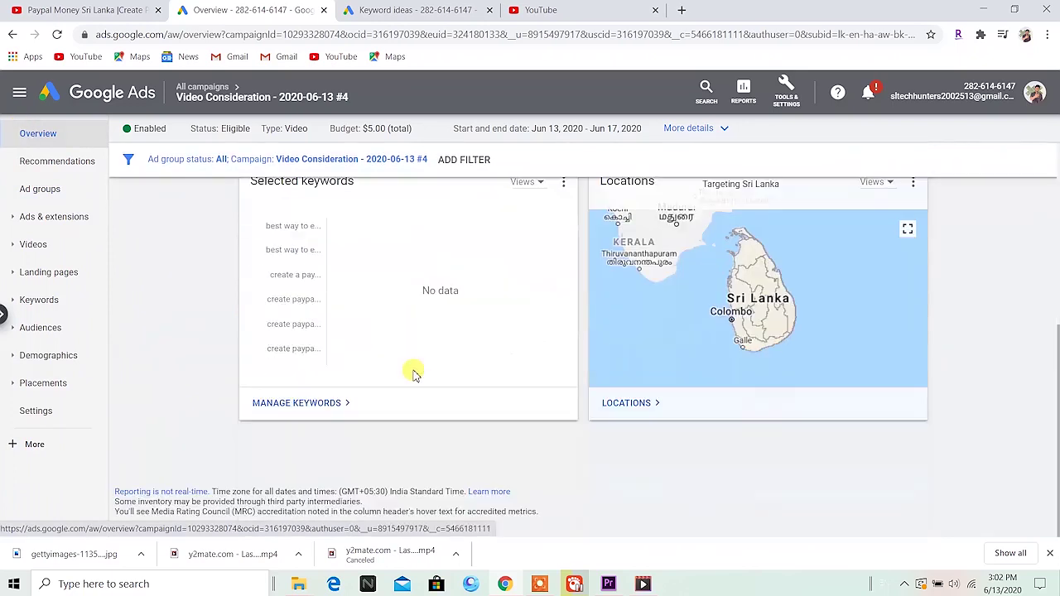
scroll(414, 375, "up", 4)
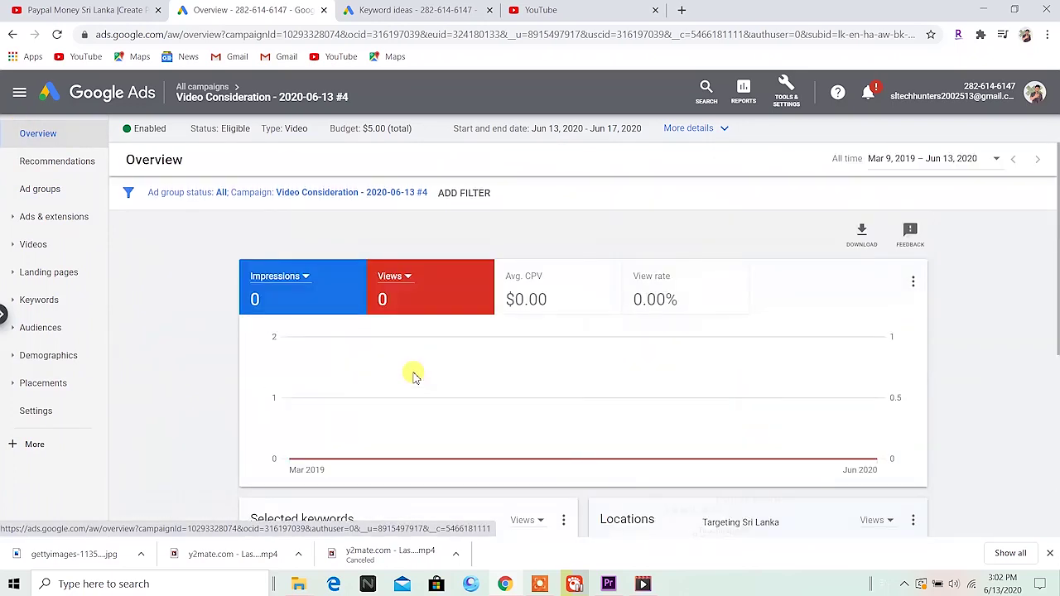
left_click(209, 87)
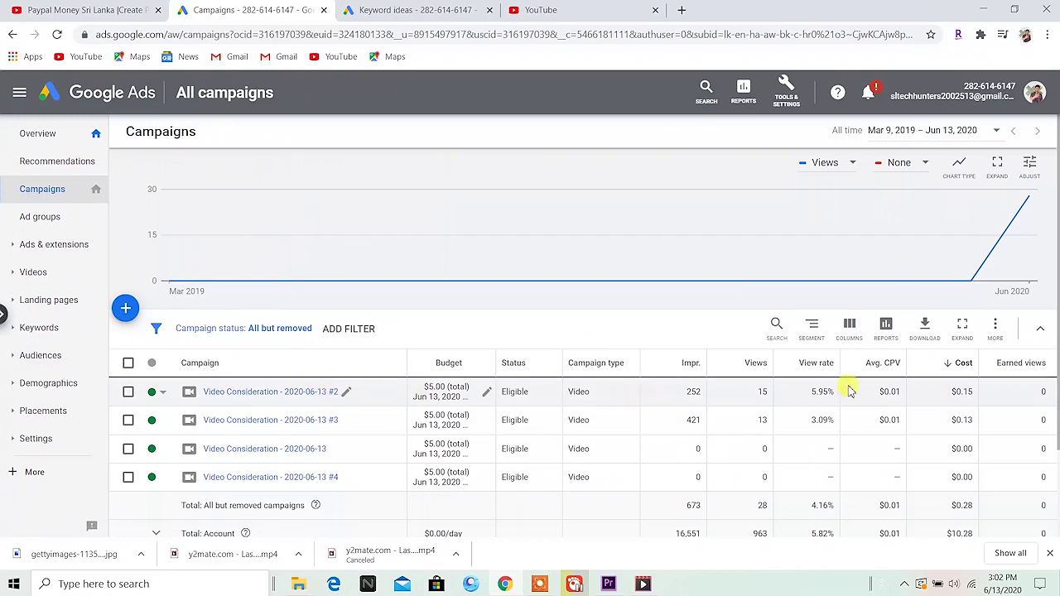
- Review the account's billing summary and view the payment form without making a payment
left_click(785, 99)
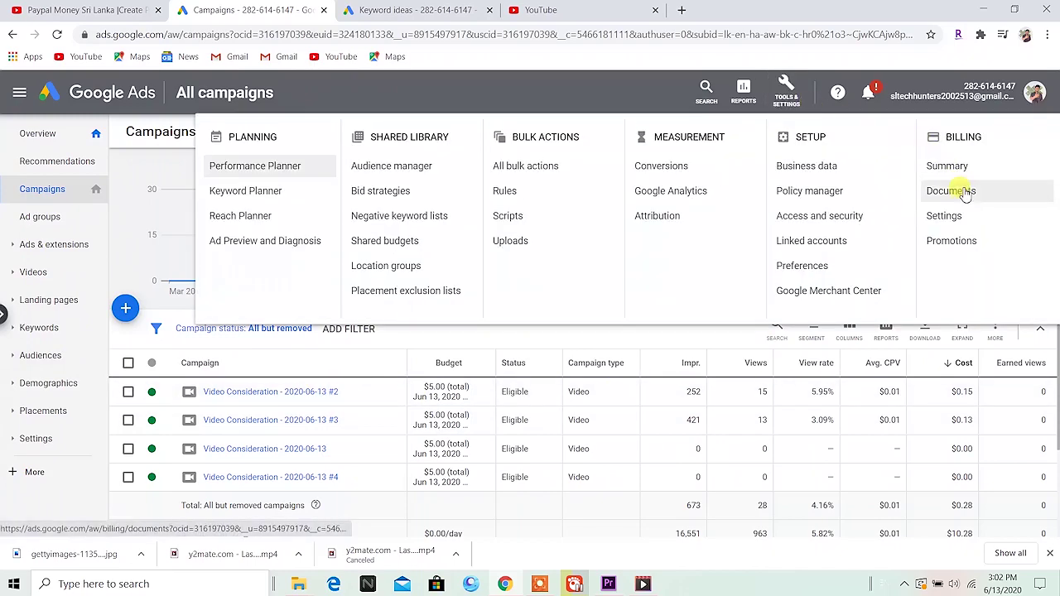
left_click(949, 167)
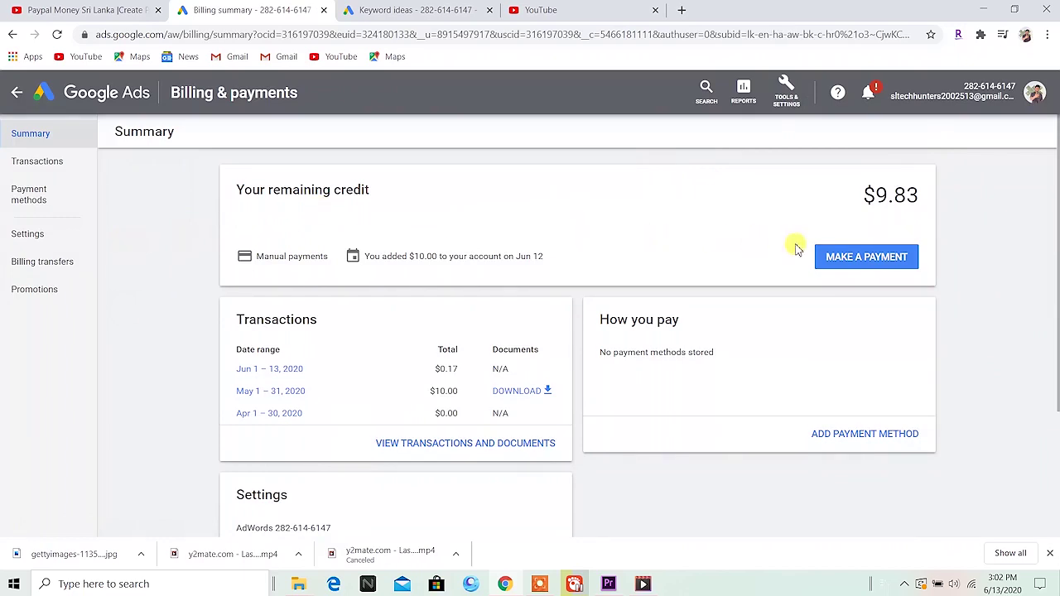
left_click(851, 260)
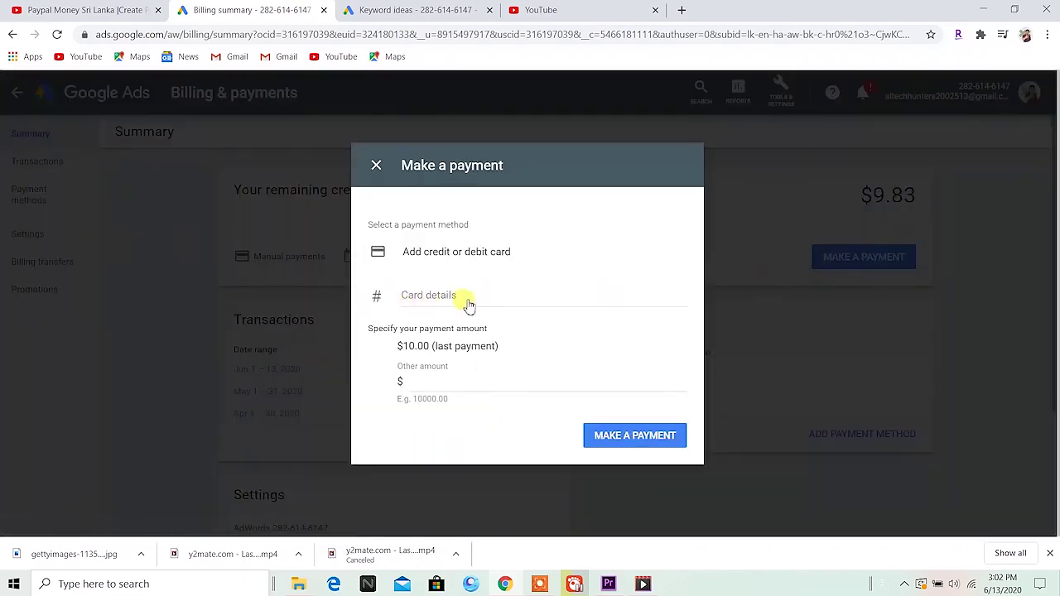
left_click(377, 165)
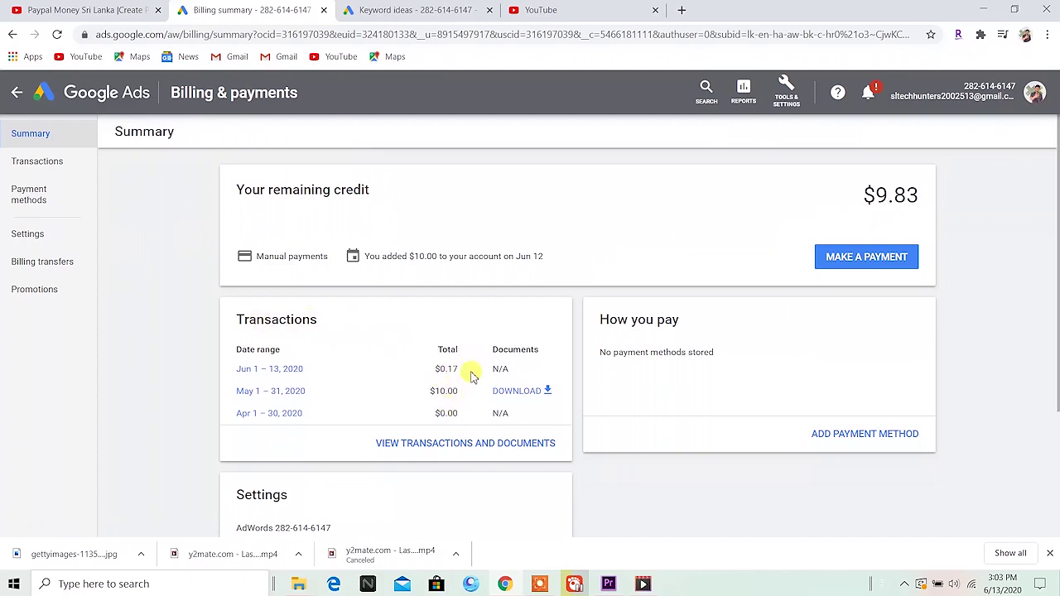
- Check the active promotions in the billing section, then return to the list of all campaigns
left_click(89, 289)
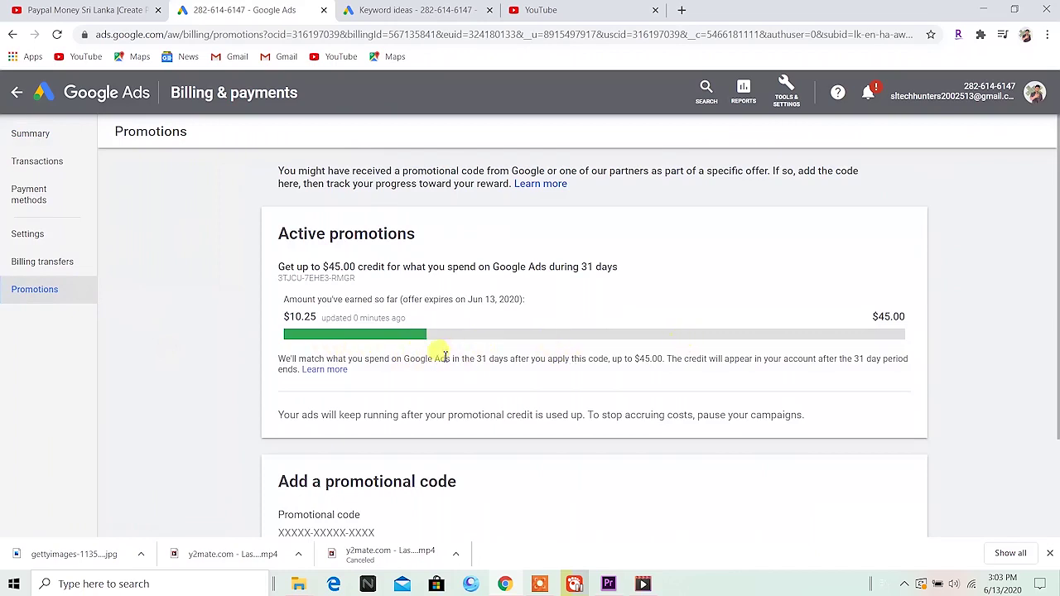
left_click(20, 133)
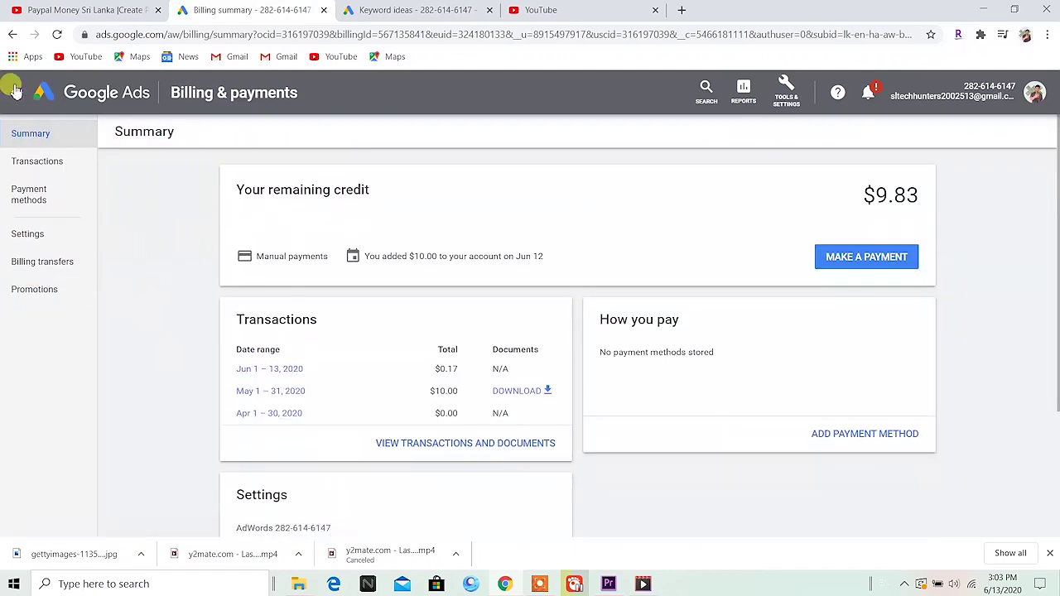
left_click(15, 91)
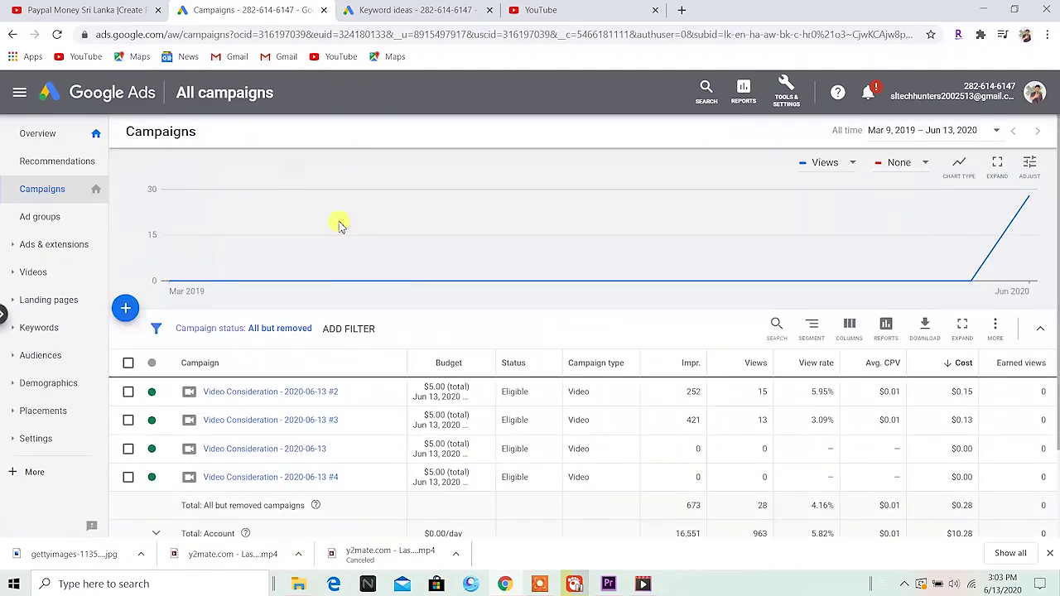